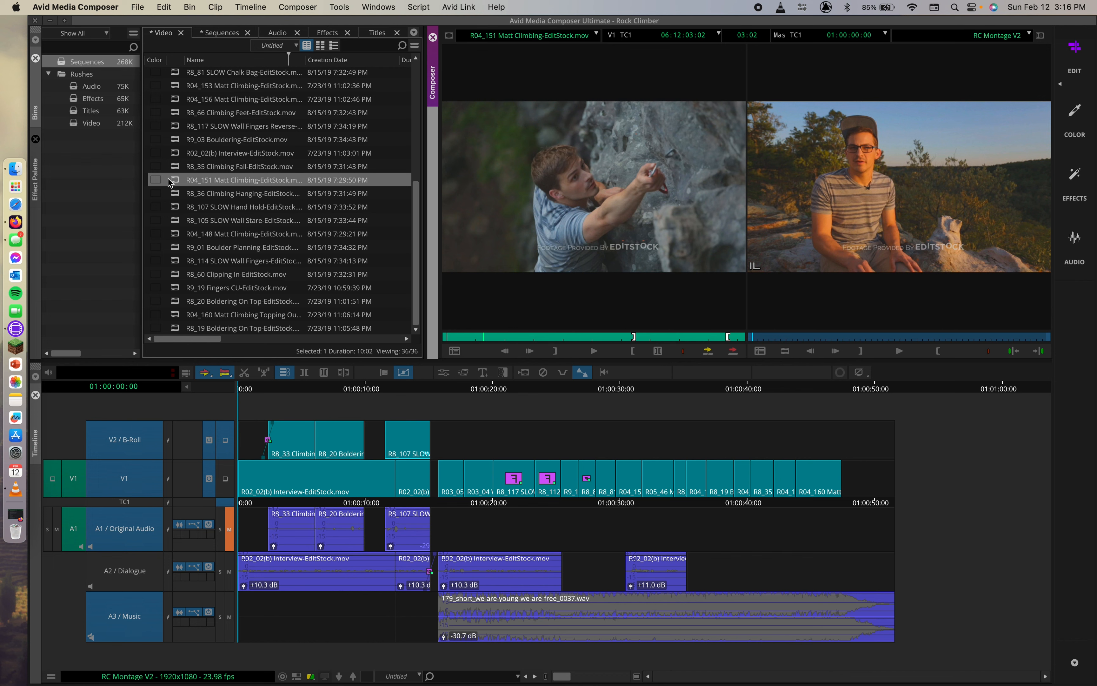
Step: Park the R04_151 source clip on the frame at 06:12:03:08 and set Freeze Frame to use both fields
{"action": "left_click_drag", "start_coordinate": [467, 337], "coordinate": [489, 333]}
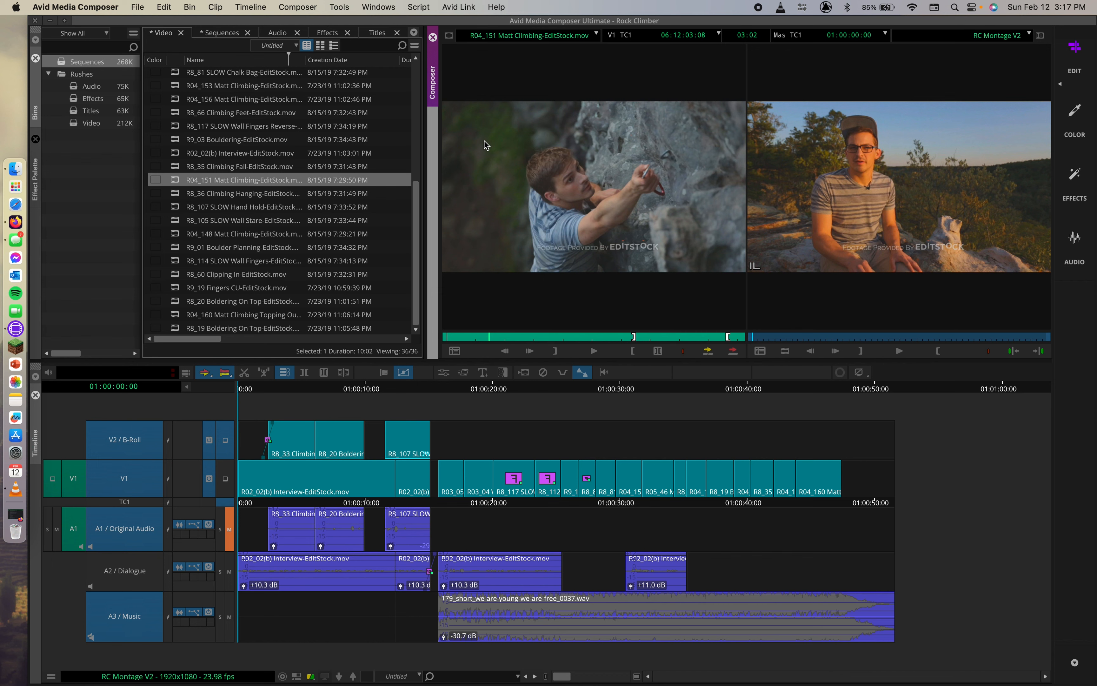
{"action": "left_click", "coordinate": [299, 7]}
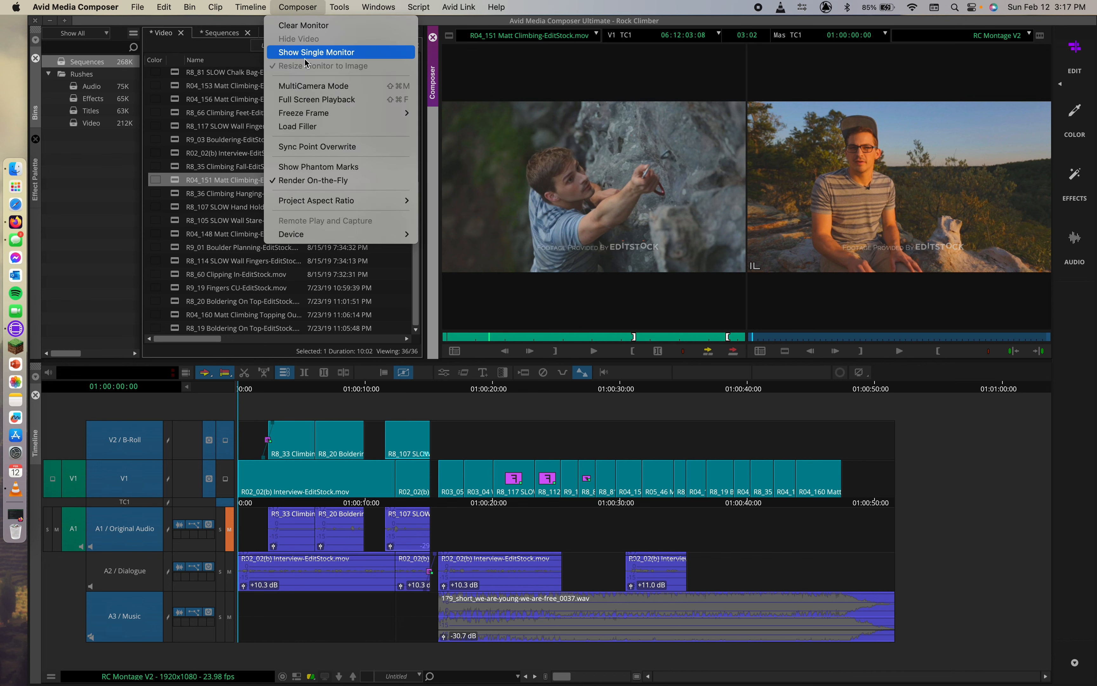
{"action": "mouse_move", "coordinate": [318, 114]}
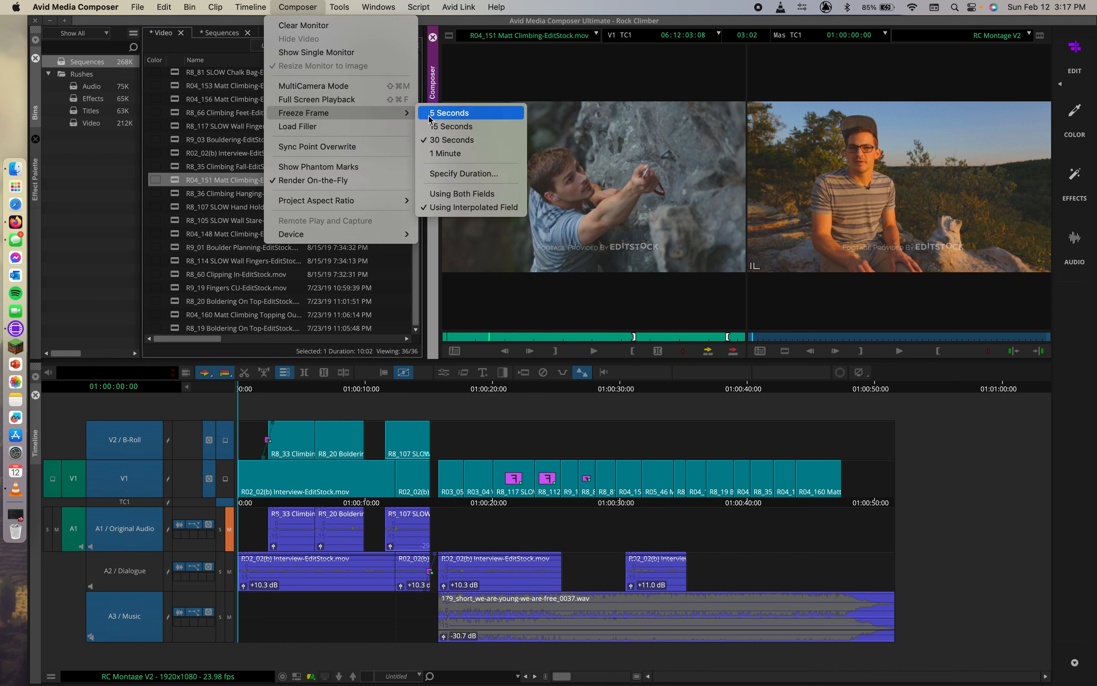
{"action": "left_click", "coordinate": [462, 194]}
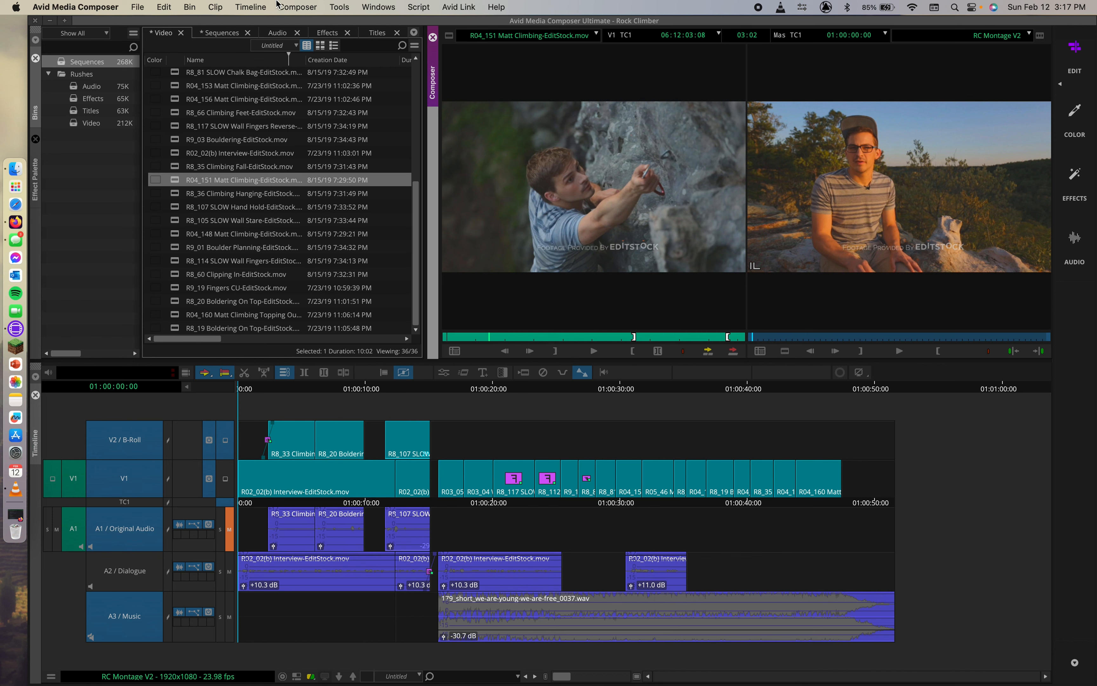
Step: Create a 15-second freeze frame from the current source frame, storing the media on Macintosh HD and the clip in the Video bin
{"action": "left_click", "coordinate": [298, 6]}
{"action": "mouse_move", "coordinate": [308, 119]}
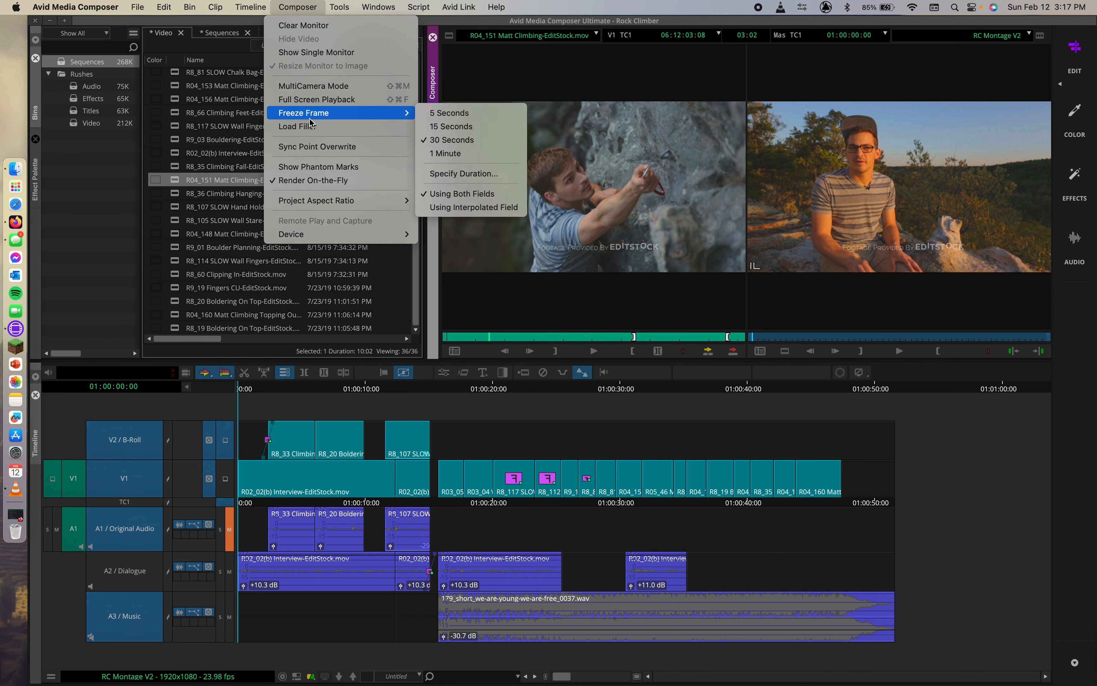
{"action": "left_click", "coordinate": [459, 129]}
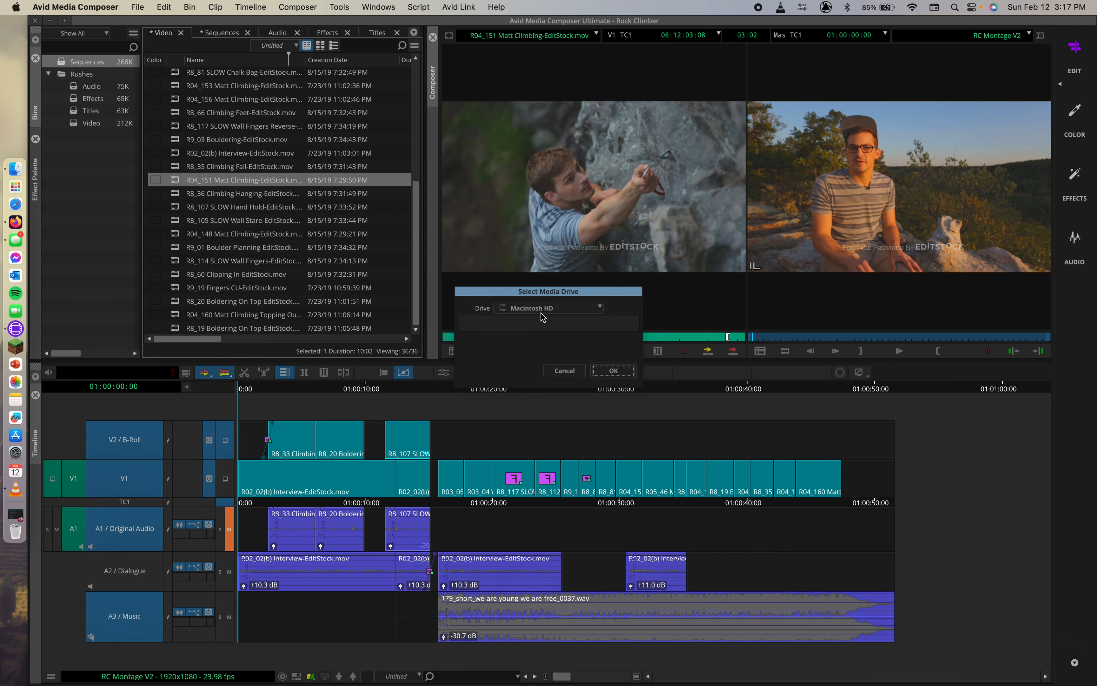
{"action": "left_click", "coordinate": [601, 313]}
{"action": "left_click", "coordinate": [613, 371]}
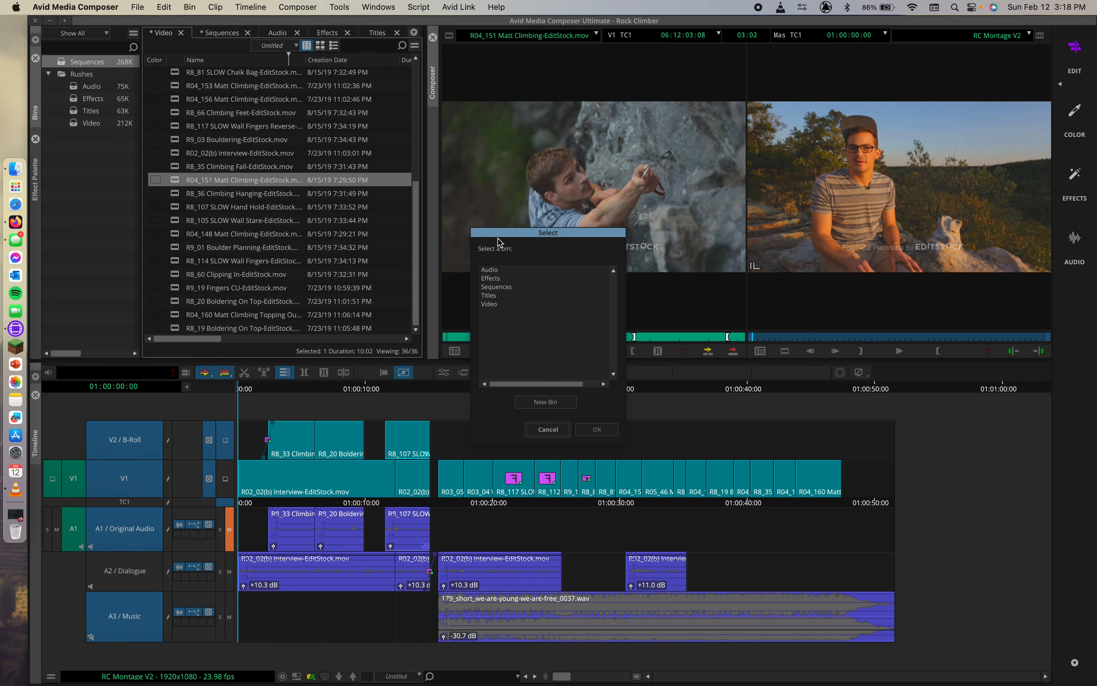
{"action": "left_click", "coordinate": [492, 305]}
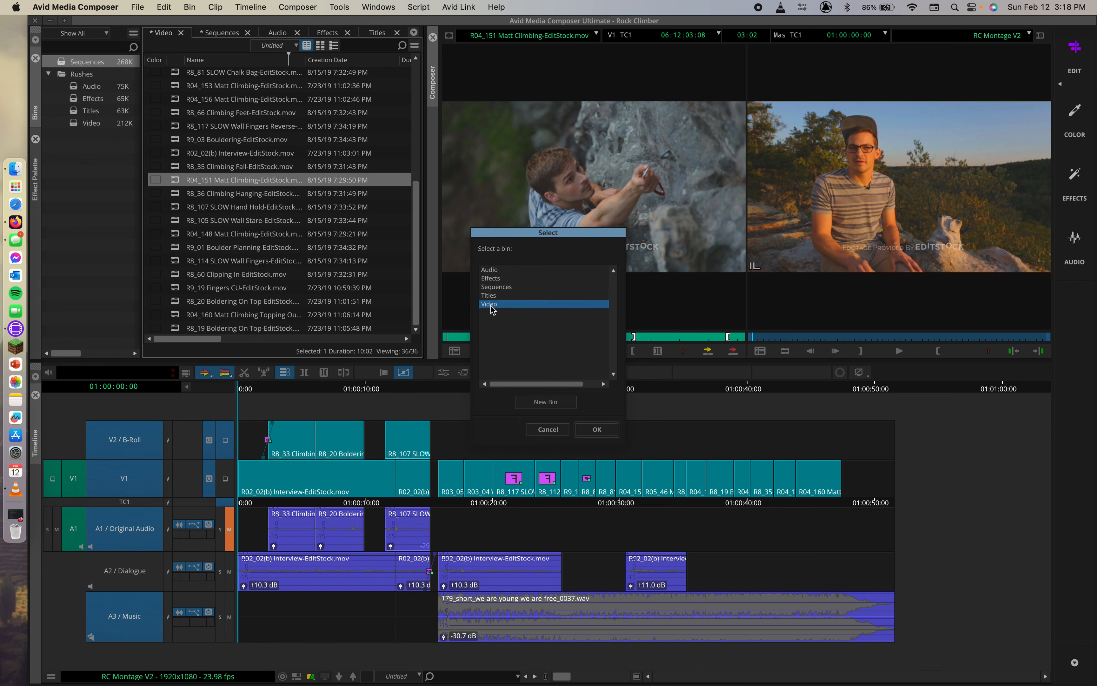
{"action": "left_click", "coordinate": [597, 430]}
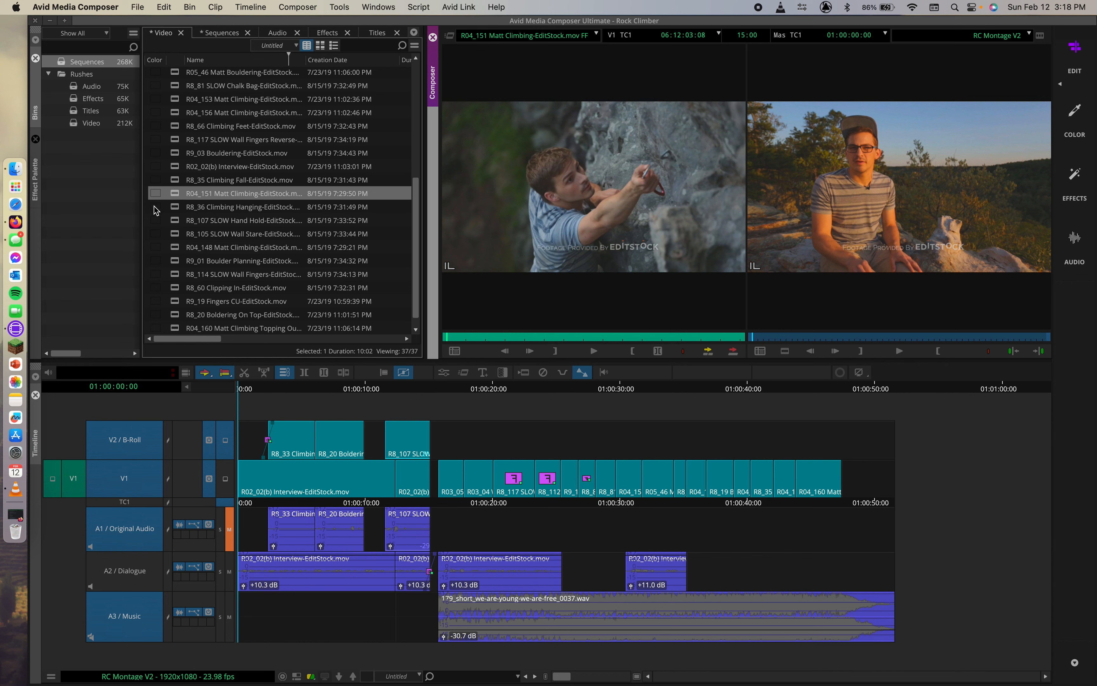
Step: Find the new freeze-frame clip at the start of the Video bin and widen the Name column to show full clip names
{"action": "scroll", "coordinate": [235, 204], "scroll_direction": "down", "scroll_amount": 1}
{"action": "scroll", "coordinate": [237, 199], "scroll_direction": "up", "scroll_amount": 15}
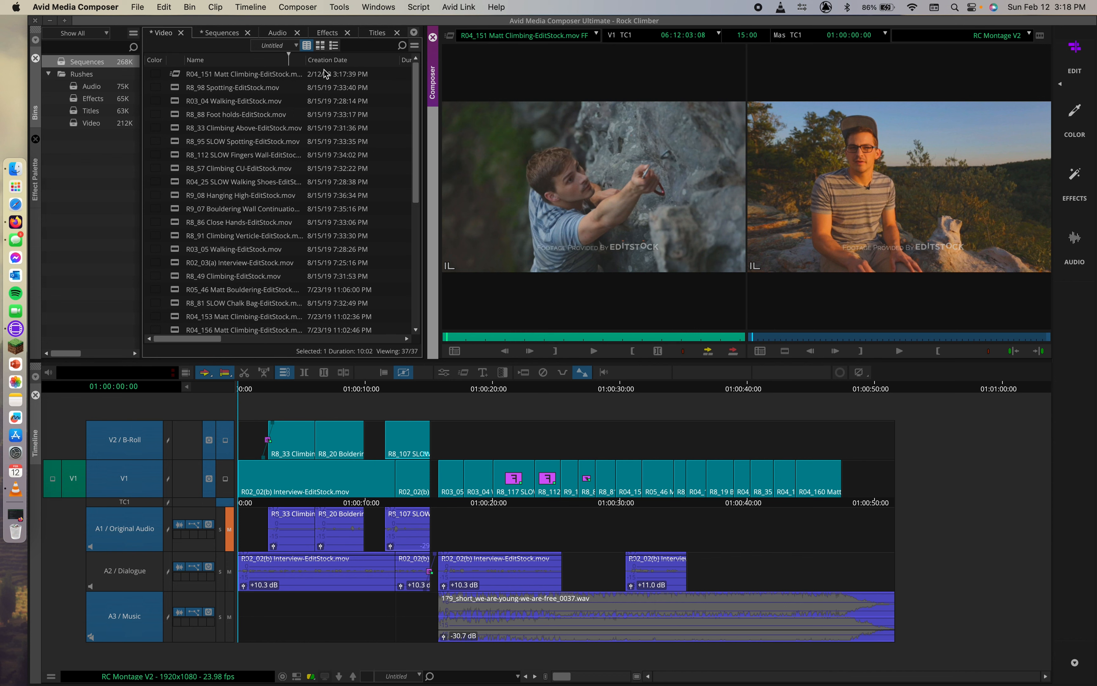
{"action": "left_click_drag", "start_coordinate": [305, 60], "coordinate": [336, 59]}
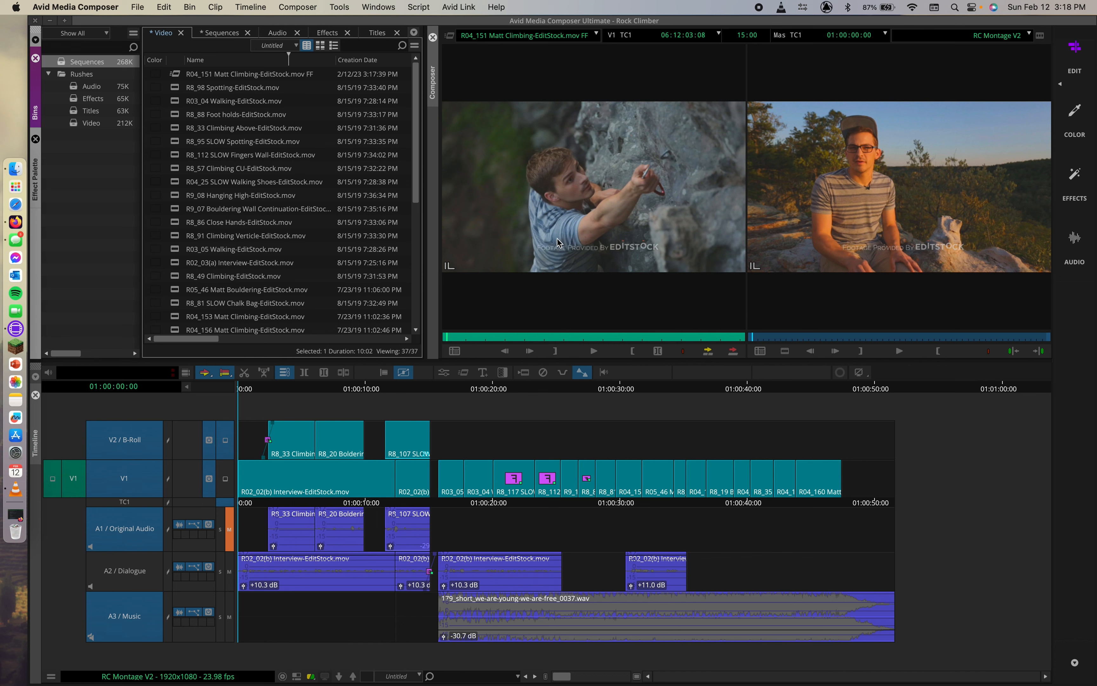
{"action": "right_click", "coordinate": [577, 178]}
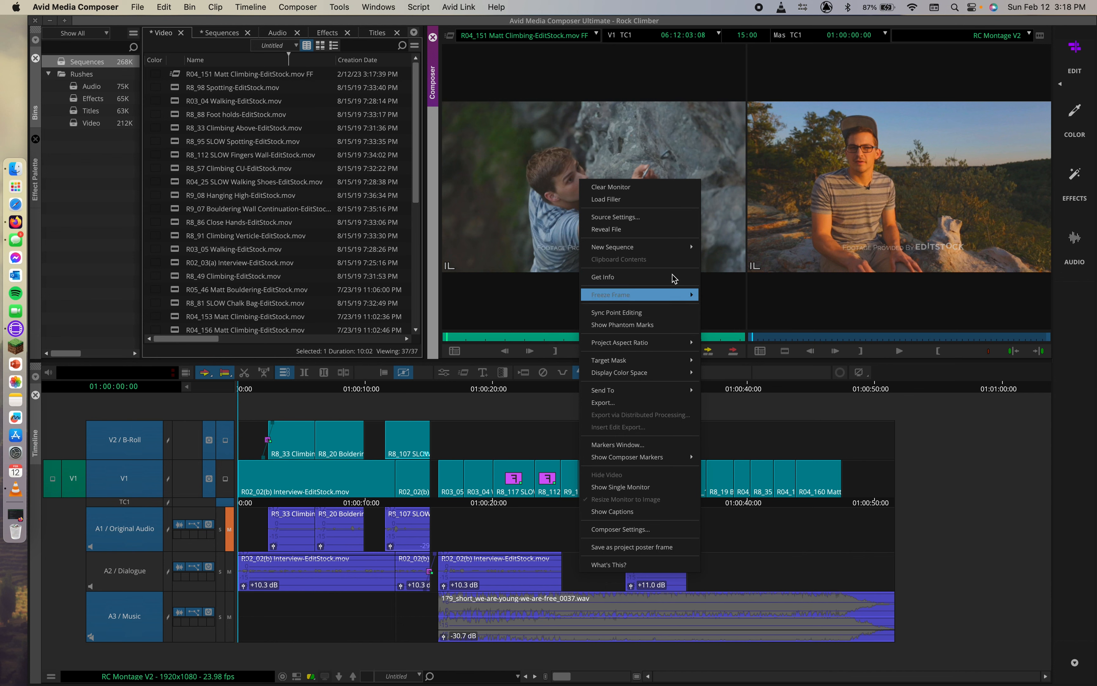
{"action": "mouse_move", "coordinate": [649, 247]}
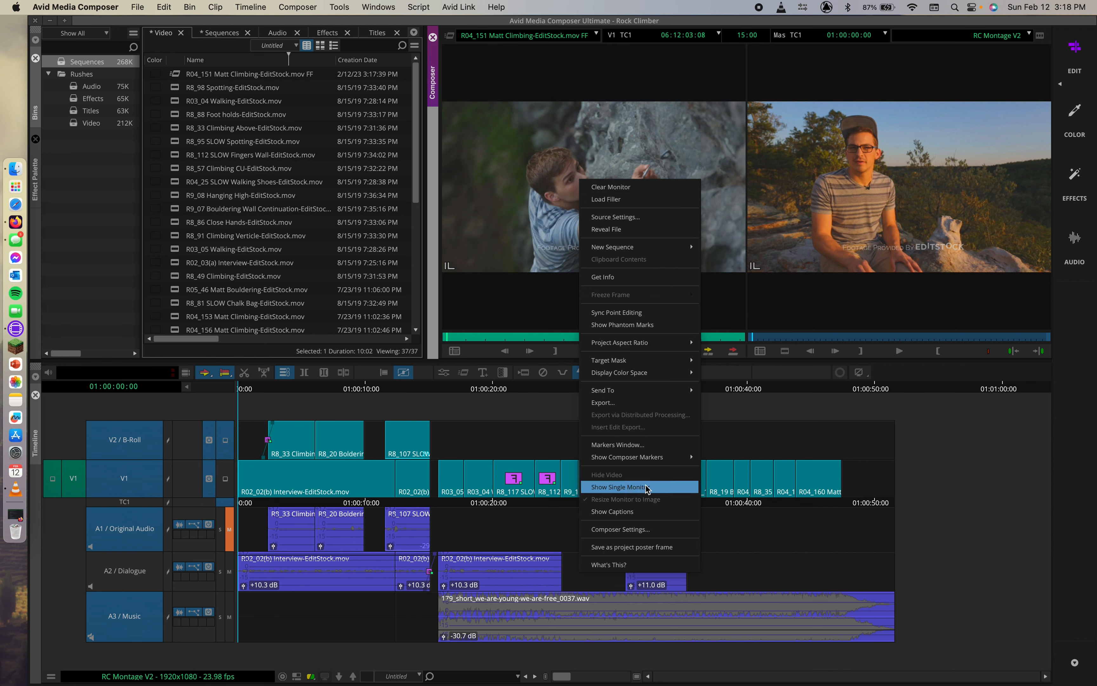
{"action": "left_click", "coordinate": [533, 168]}
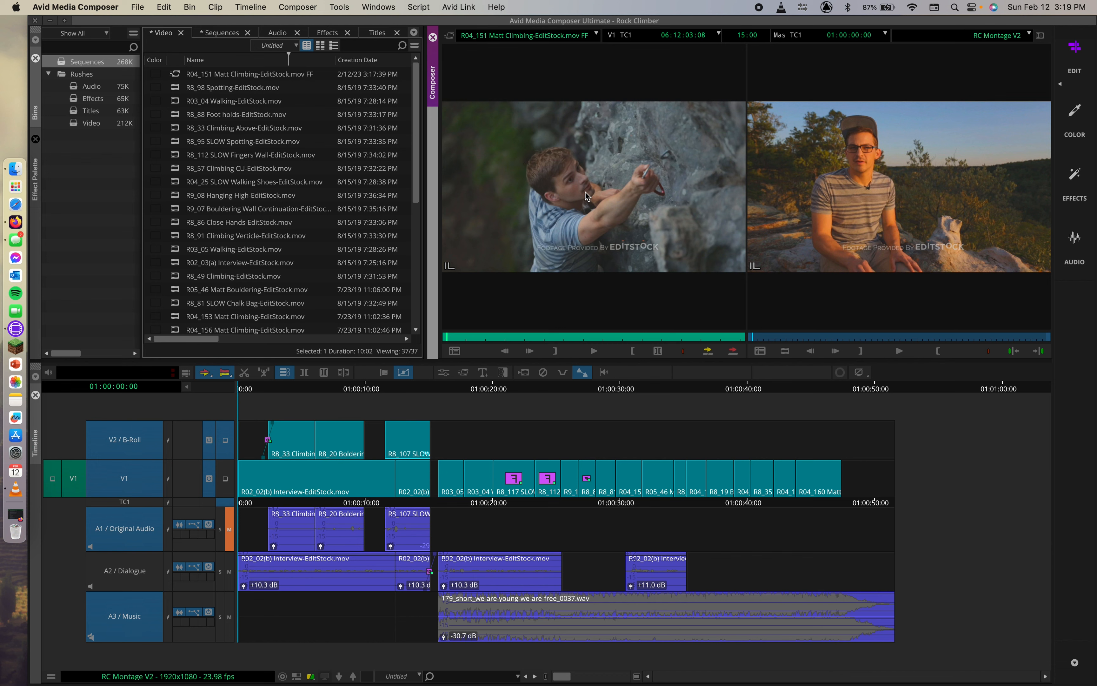
Step: Play back the R04_151 freeze frame in the source monitor
{"action": "key", "text": "space"}
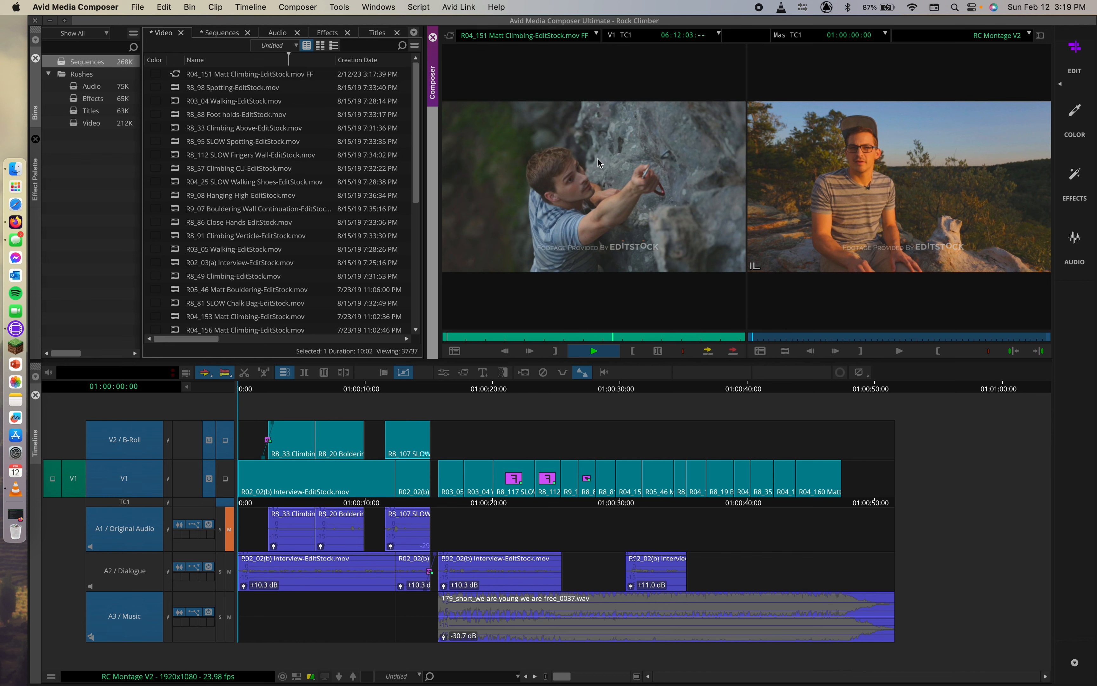
{"action": "key", "text": "space"}
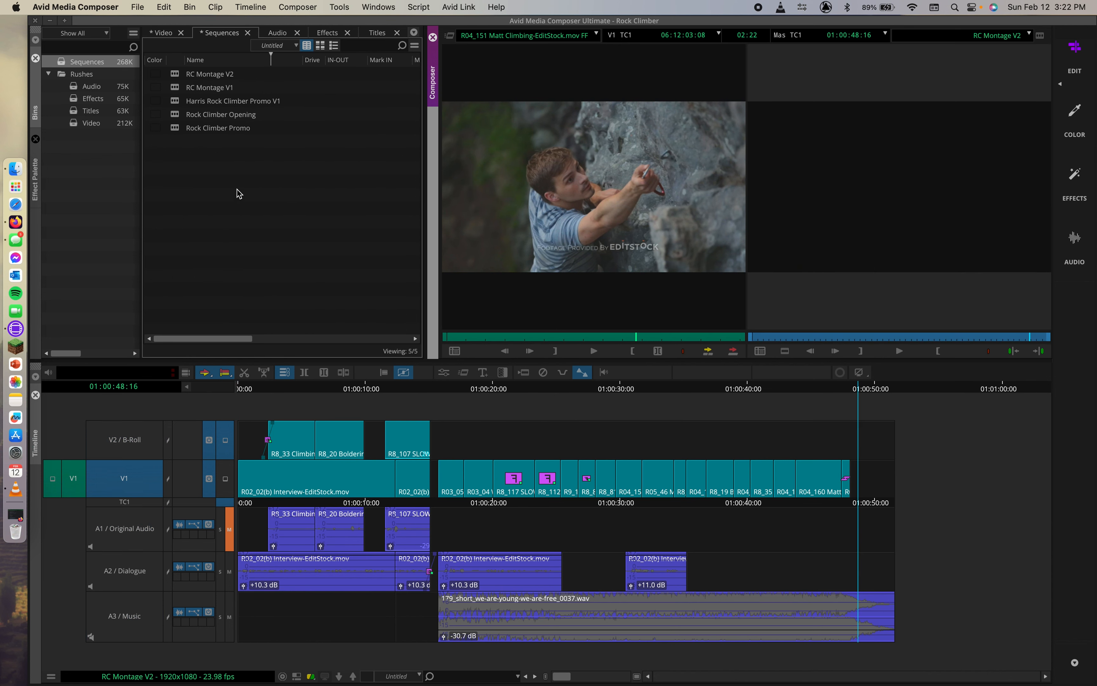
Step: Load the R04_151 freeze-frame (FF) clip from the Video bin into the source monitor
{"action": "left_click", "coordinate": [62, 61]}
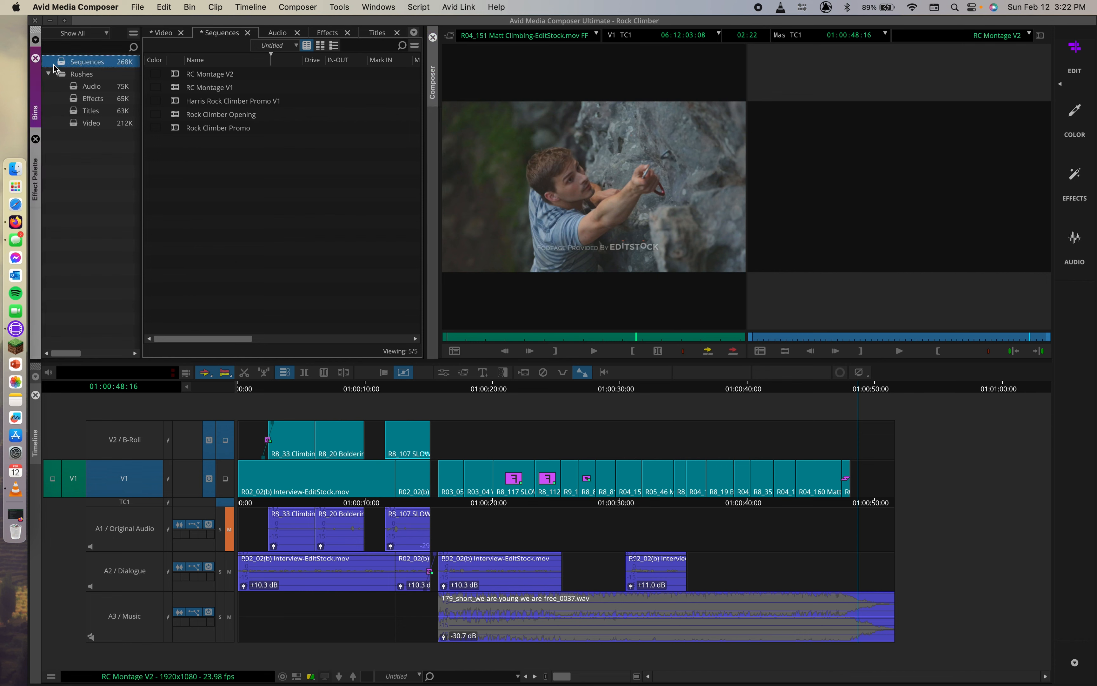
{"action": "double_click", "coordinate": [240, 74]}
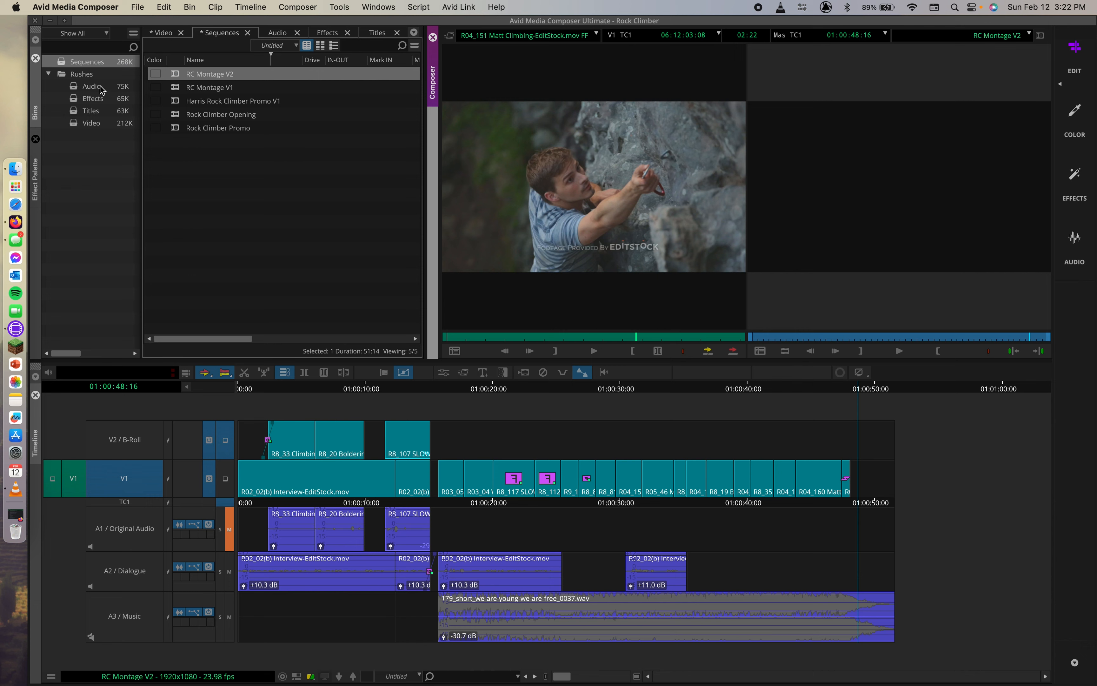
{"action": "left_click", "coordinate": [75, 124]}
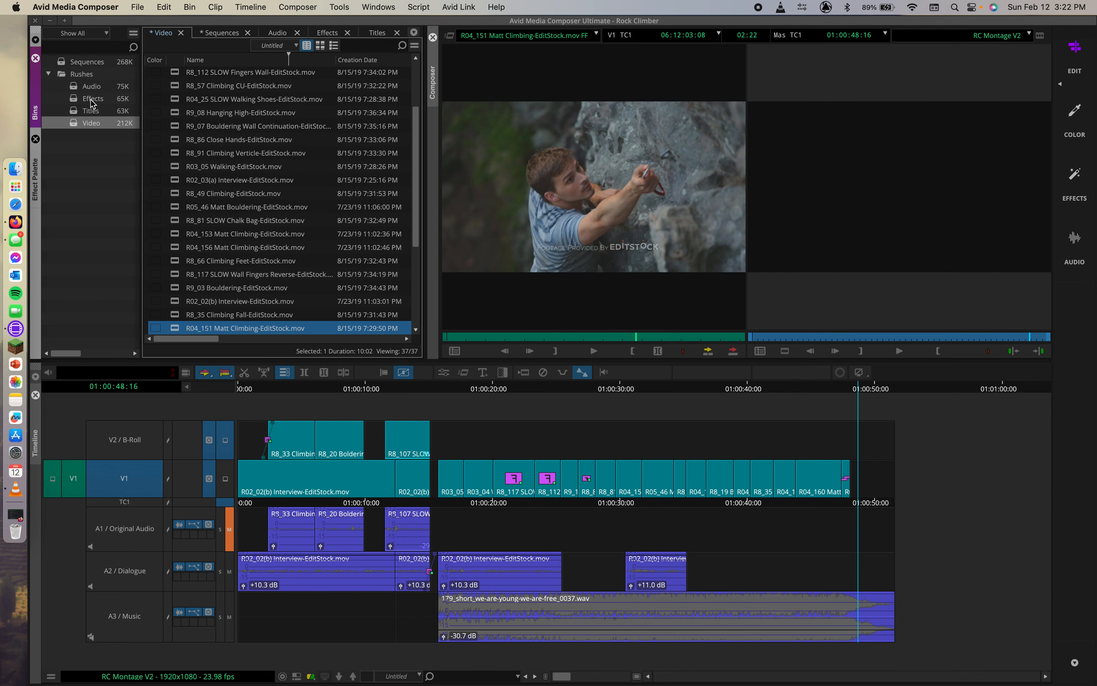
{"action": "scroll", "coordinate": [239, 117], "scroll_direction": "up", "scroll_amount": 5}
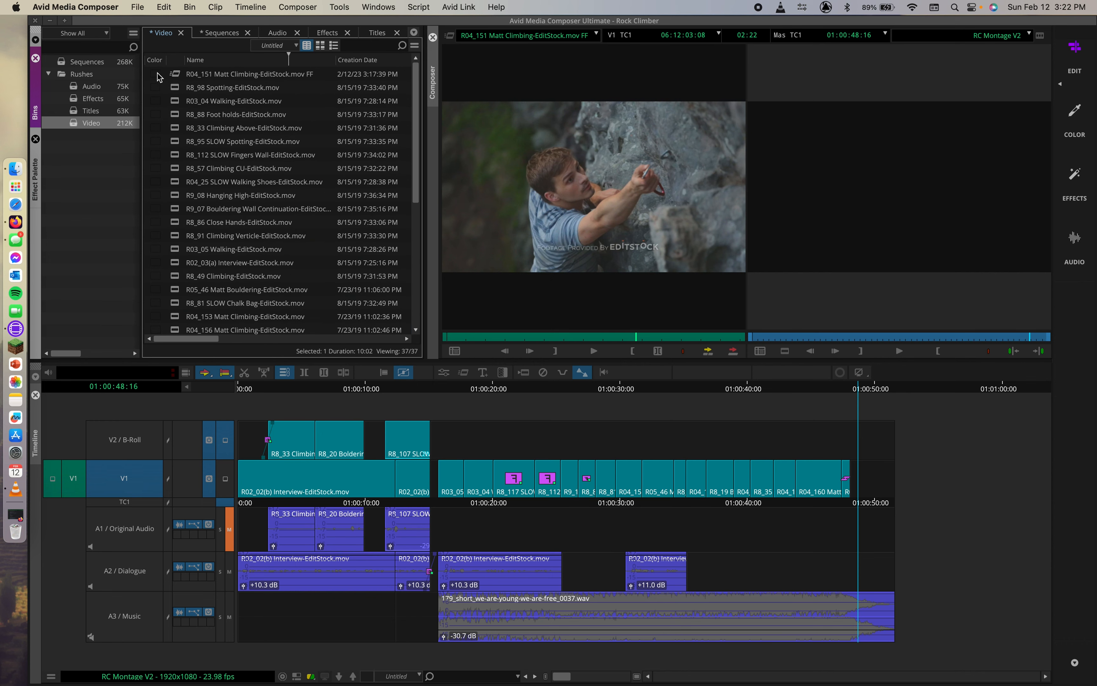
{"action": "double_click", "coordinate": [176, 76]}
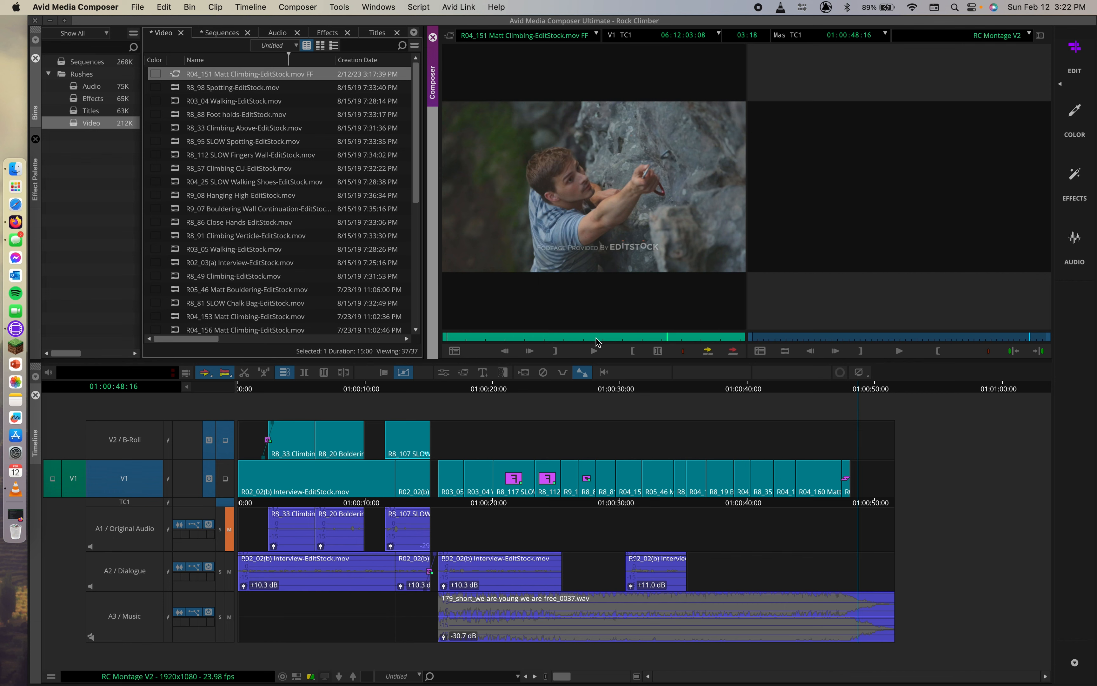
Step: Mark an IN point partway into the freeze-frame source clip
{"action": "left_click", "coordinate": [658, 337]}
{"action": "key", "text": "space"}
{"action": "key", "text": "i"}
Step: Overwrite the marked freeze frame onto V1 of RC Montage V2 starting at 01:00:26:17, and scrub past the edit
{"action": "left_click", "coordinate": [606, 389]}
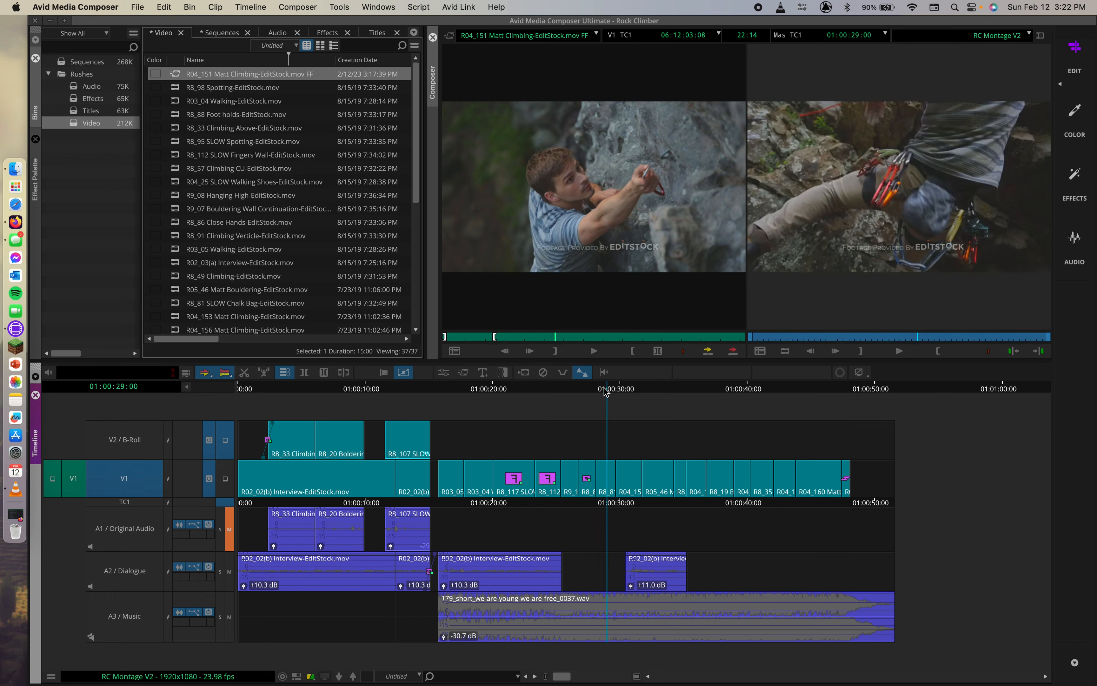
{"action": "left_click_drag", "start_coordinate": [604, 388], "coordinate": [569, 388]}
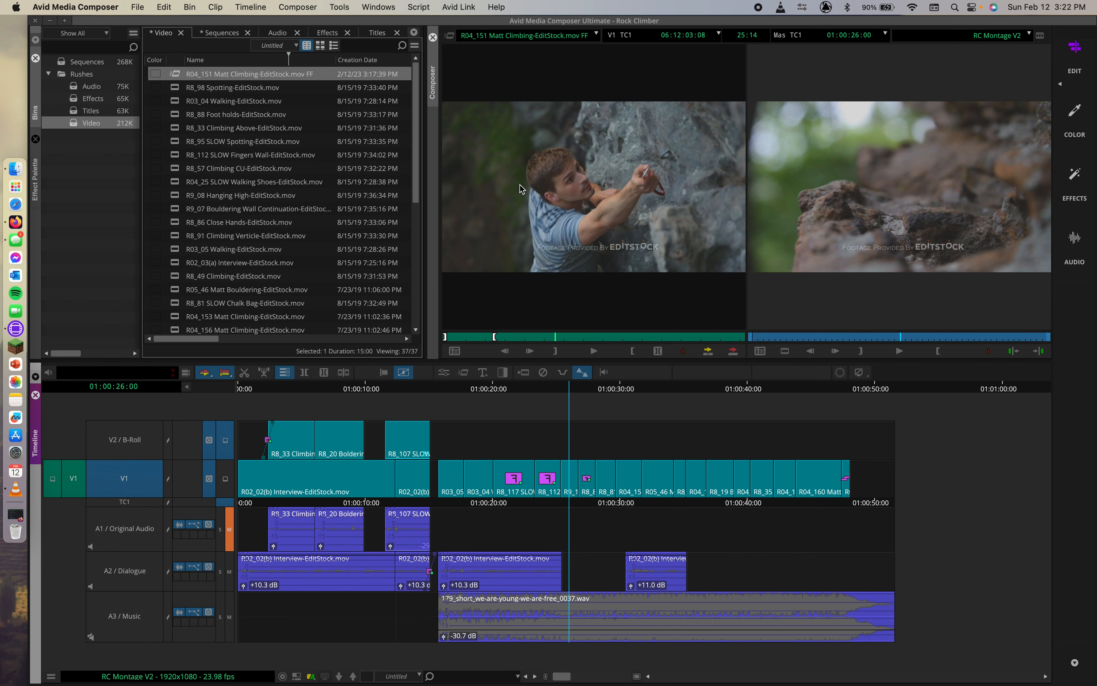
{"action": "left_click_drag", "start_coordinate": [554, 336], "coordinate": [511, 336]}
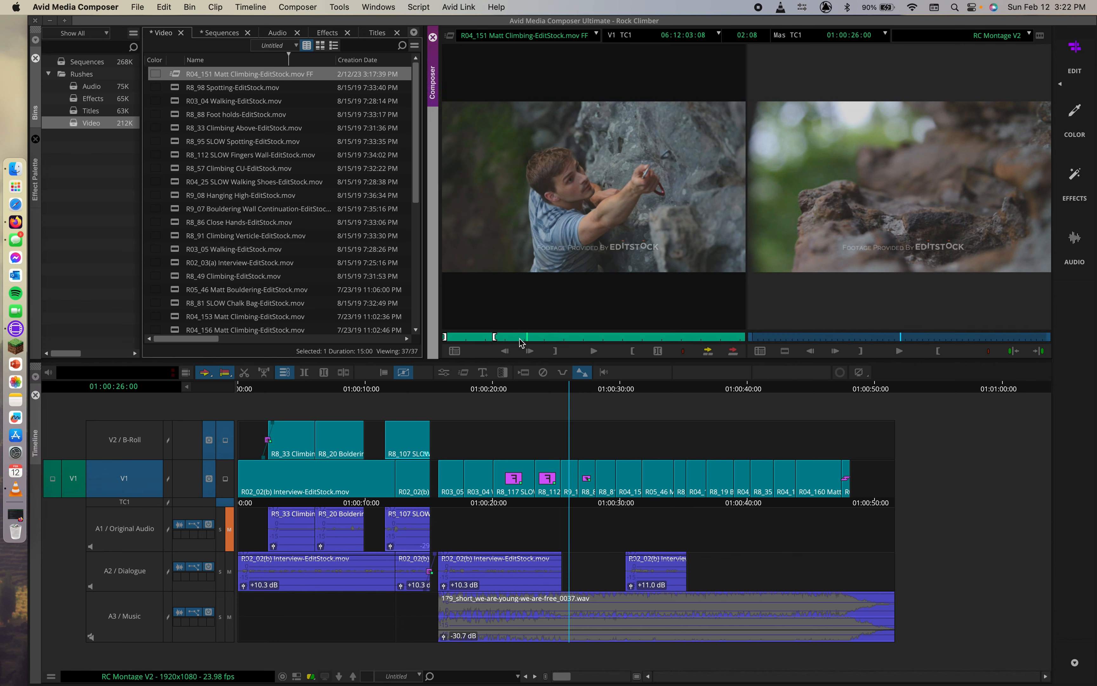
{"action": "left_click", "coordinate": [584, 391]}
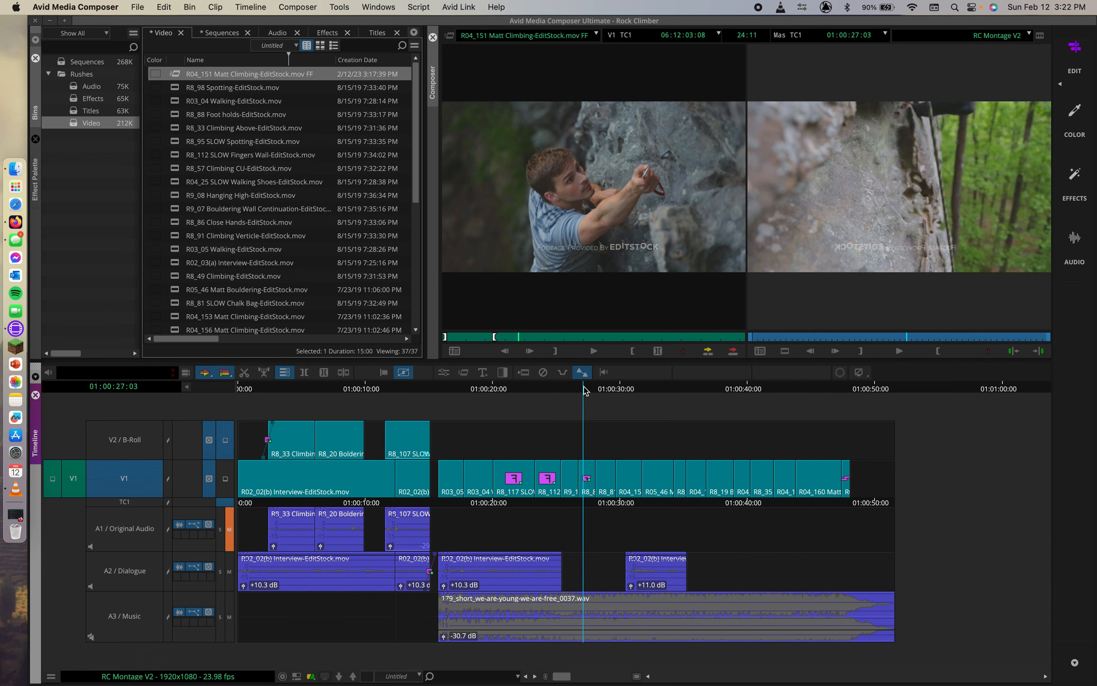
{"action": "left_click_drag", "start_coordinate": [584, 386], "coordinate": [578, 387]}
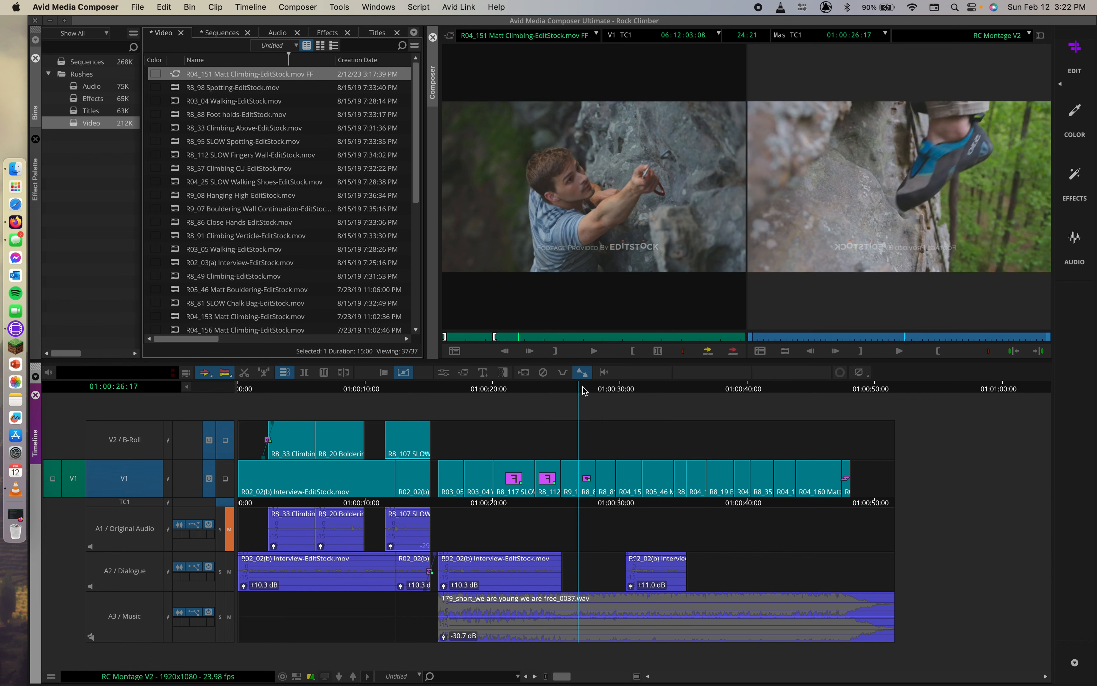
{"action": "left_click", "coordinate": [595, 389]}
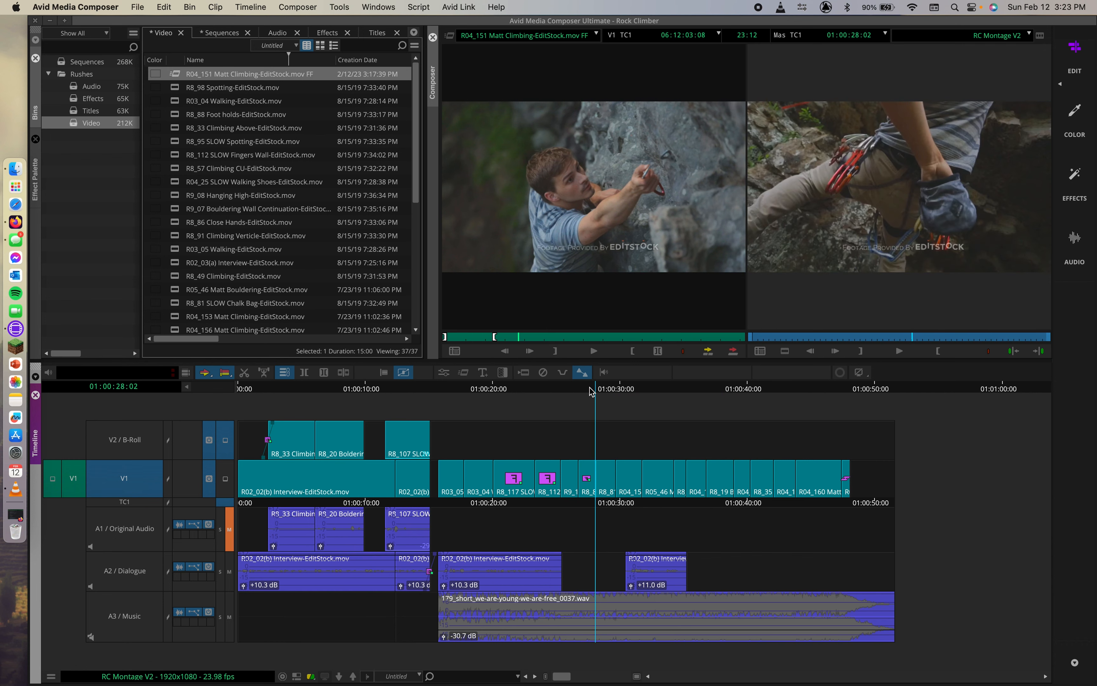
{"action": "left_click", "coordinate": [584, 388]}
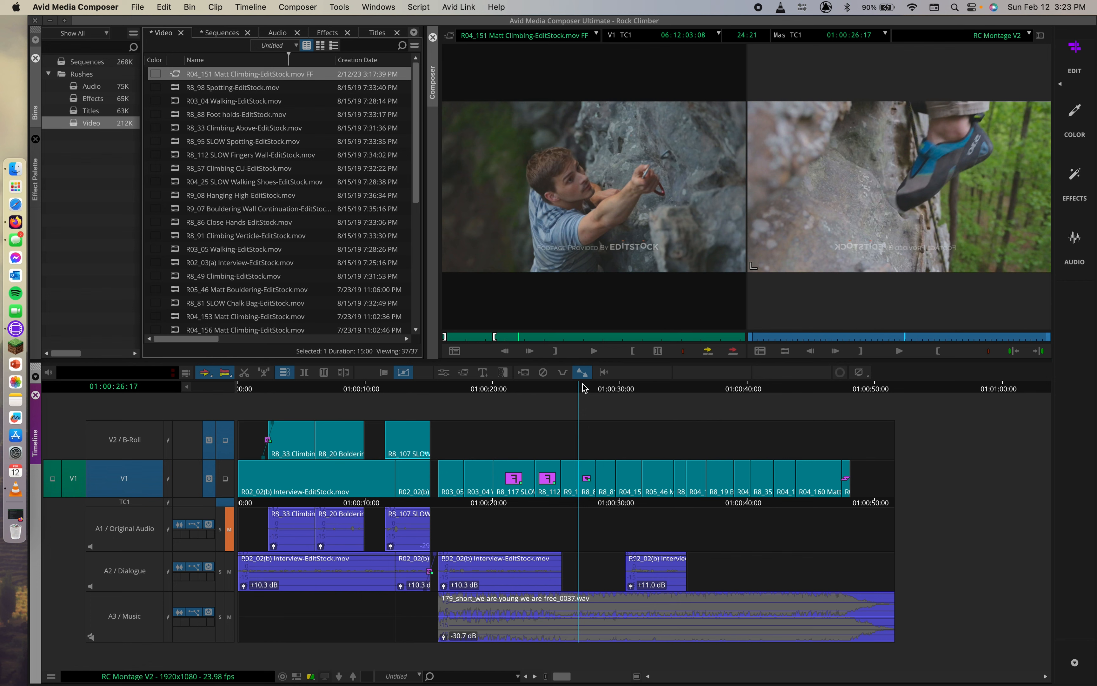
{"action": "key", "text": "b"}
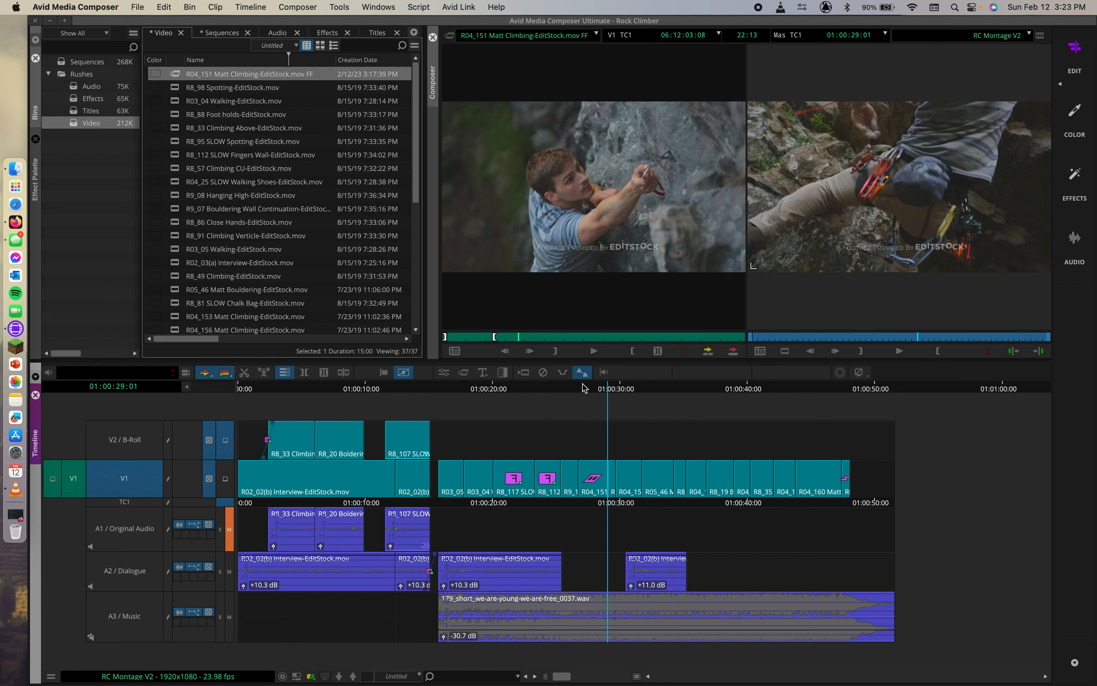
{"action": "left_click_drag", "start_coordinate": [599, 387], "coordinate": [634, 386]}
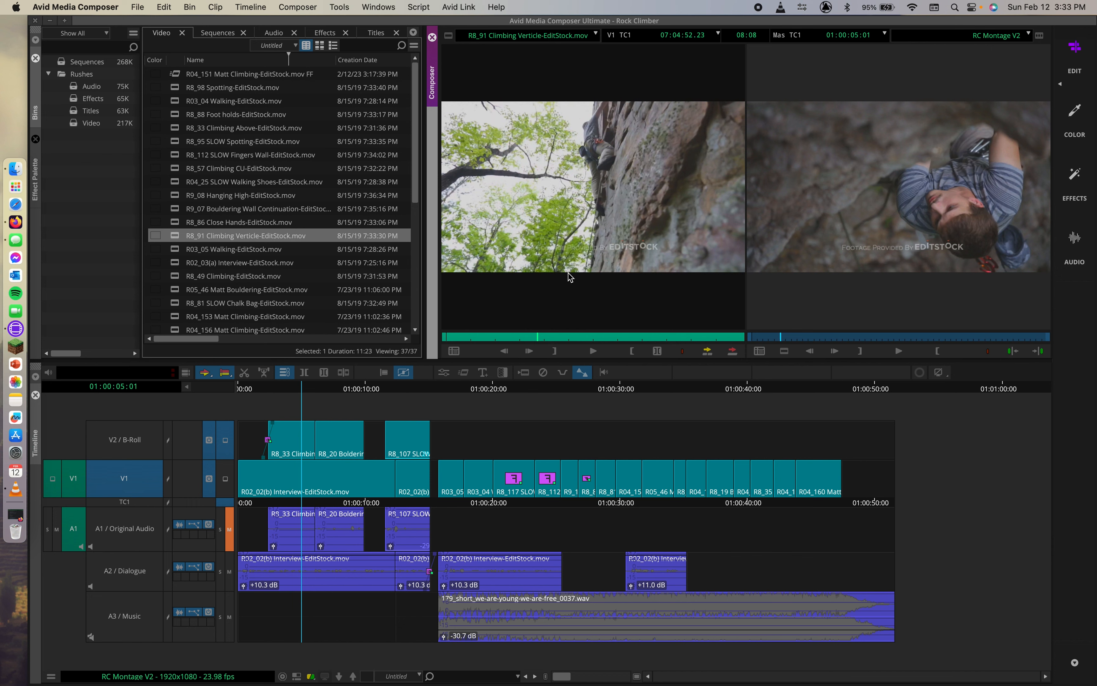
Step: Add the Motion Effect Editor command beneath the source monitor using the Command Palette's 'Button to Button' Reassignment, and close the palette
{"action": "key", "text": "super+3"}
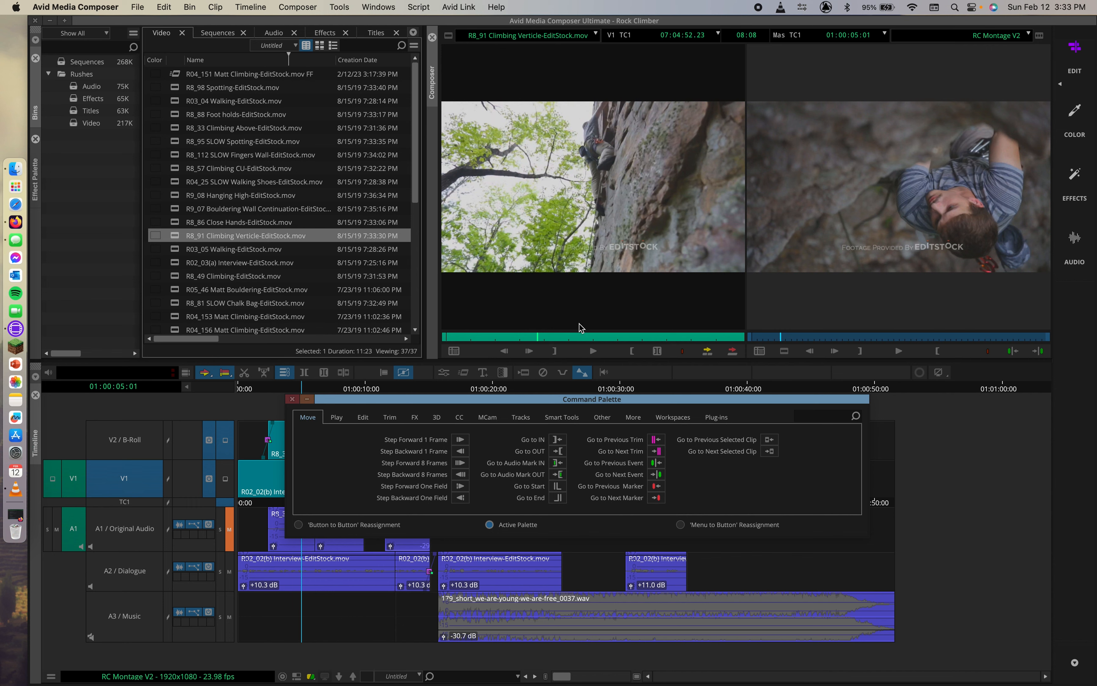
{"action": "left_click", "coordinate": [326, 525]}
{"action": "left_click", "coordinate": [418, 418]}
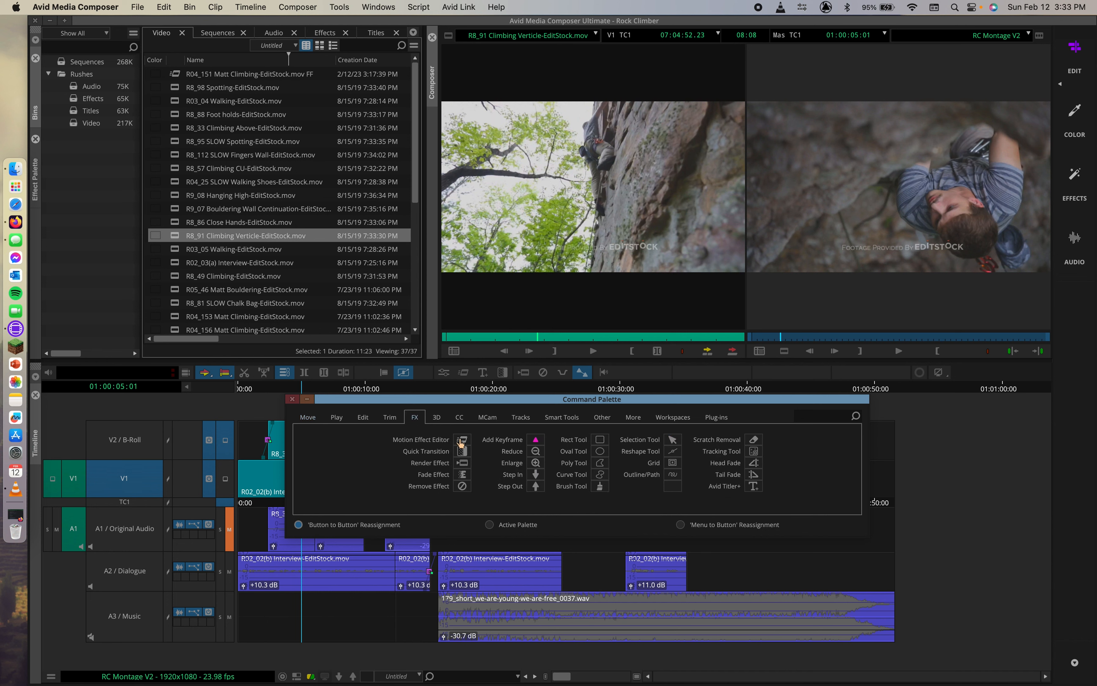
{"action": "left_click_drag", "start_coordinate": [461, 442], "coordinate": [478, 353]}
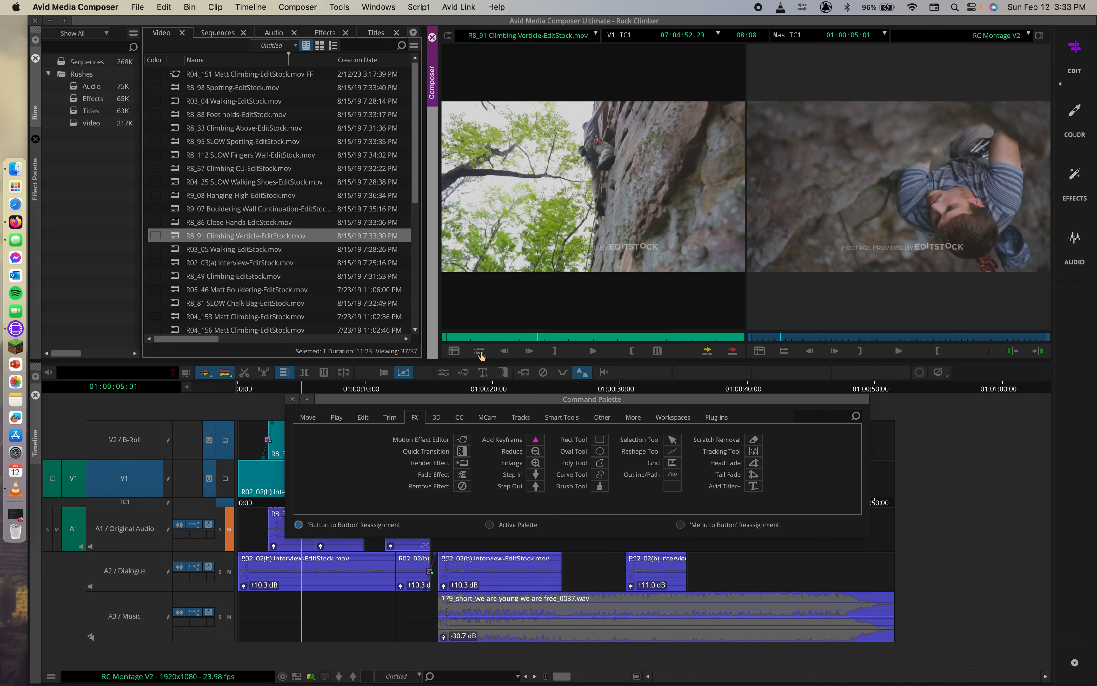
{"action": "left_click_drag", "start_coordinate": [460, 401], "coordinate": [472, 400]}
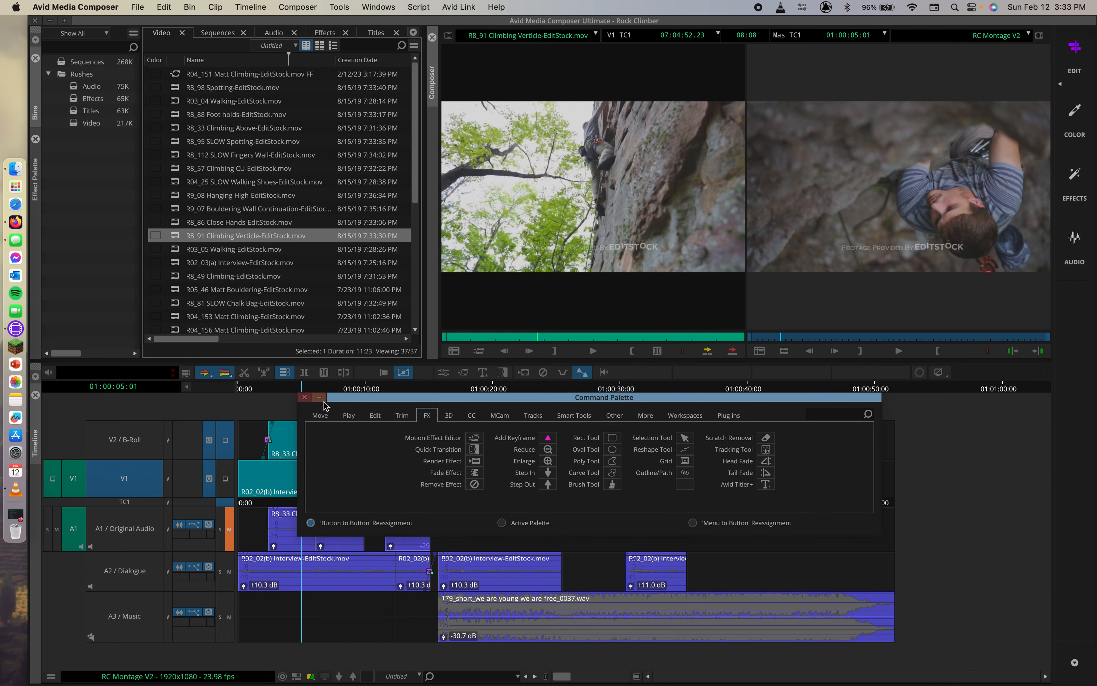
{"action": "left_click", "coordinate": [308, 399]}
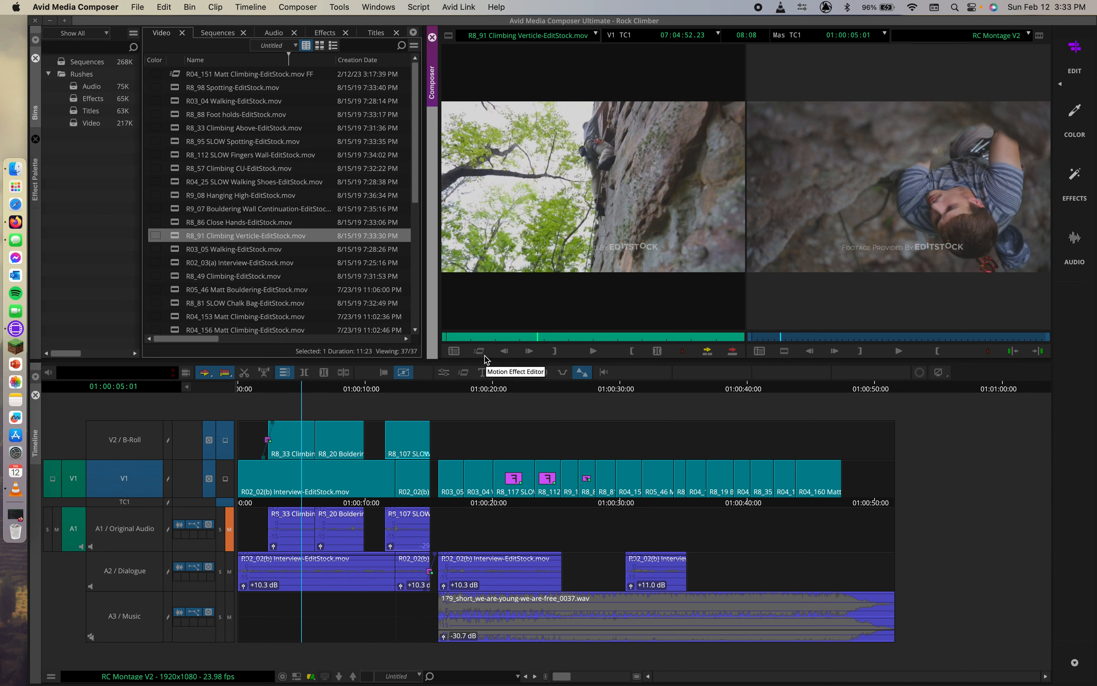
Step: Open the Command Palette alongside the MC English (United States) keyboard layout from the user settings, and close the Settings window
{"action": "key", "text": "super+3"}
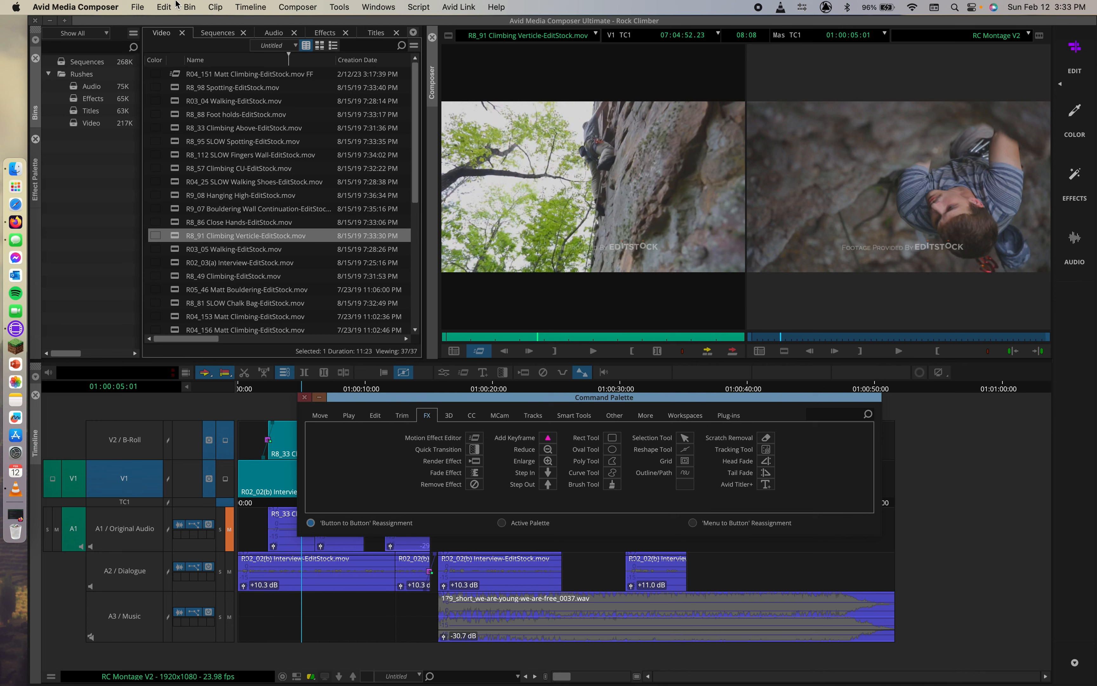
{"action": "left_click", "coordinate": [139, 6]}
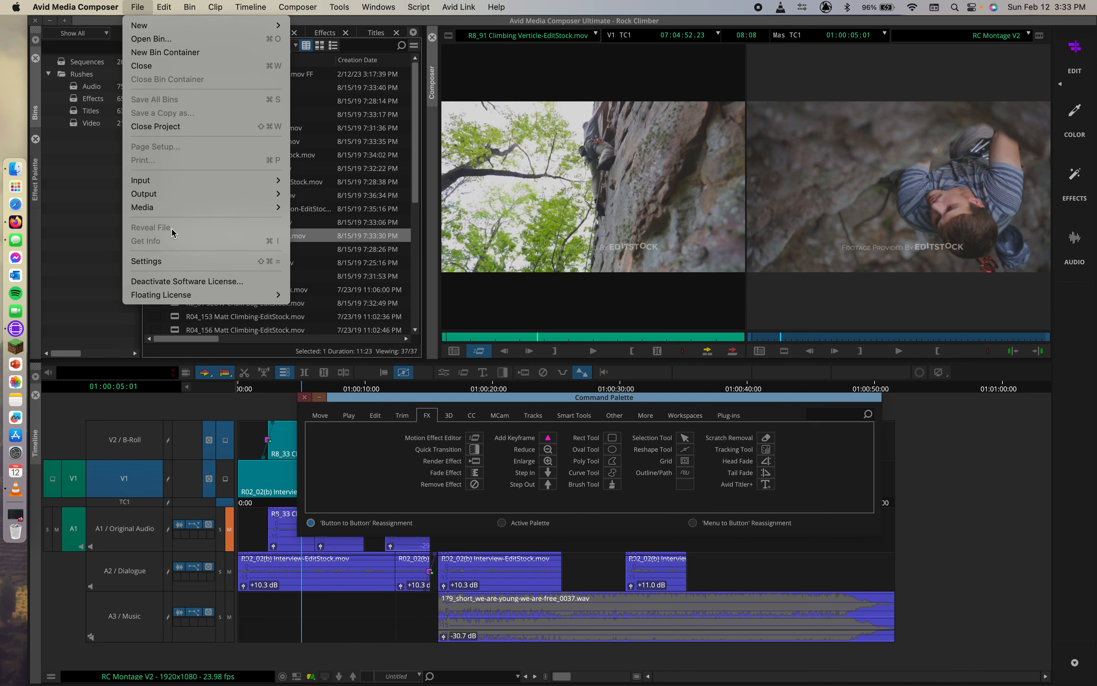
{"action": "left_click", "coordinate": [174, 259]}
{"action": "left_click", "coordinate": [606, 166]}
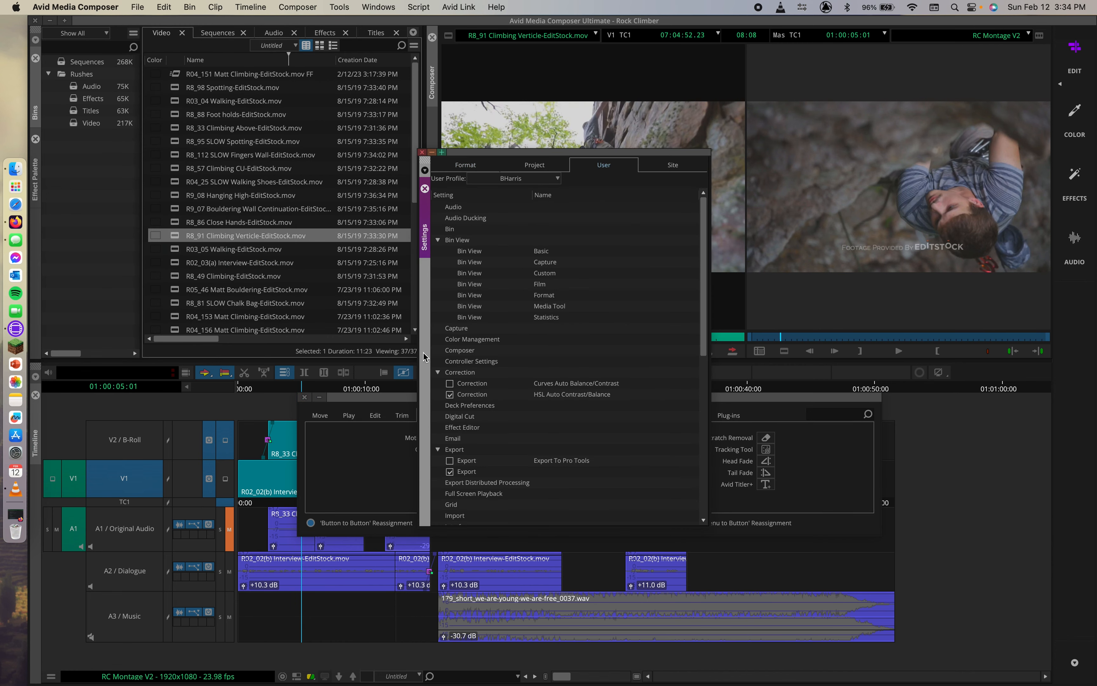
{"action": "scroll", "coordinate": [466, 426], "scroll_direction": "down", "scroll_amount": 5}
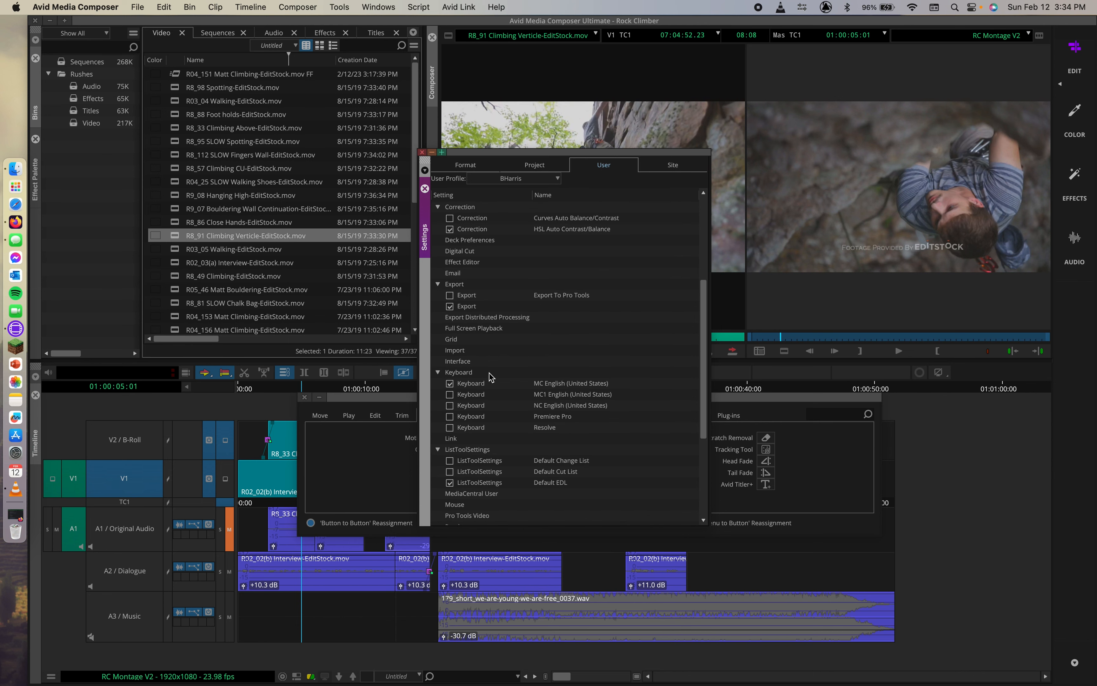
{"action": "double_click", "coordinate": [464, 386]}
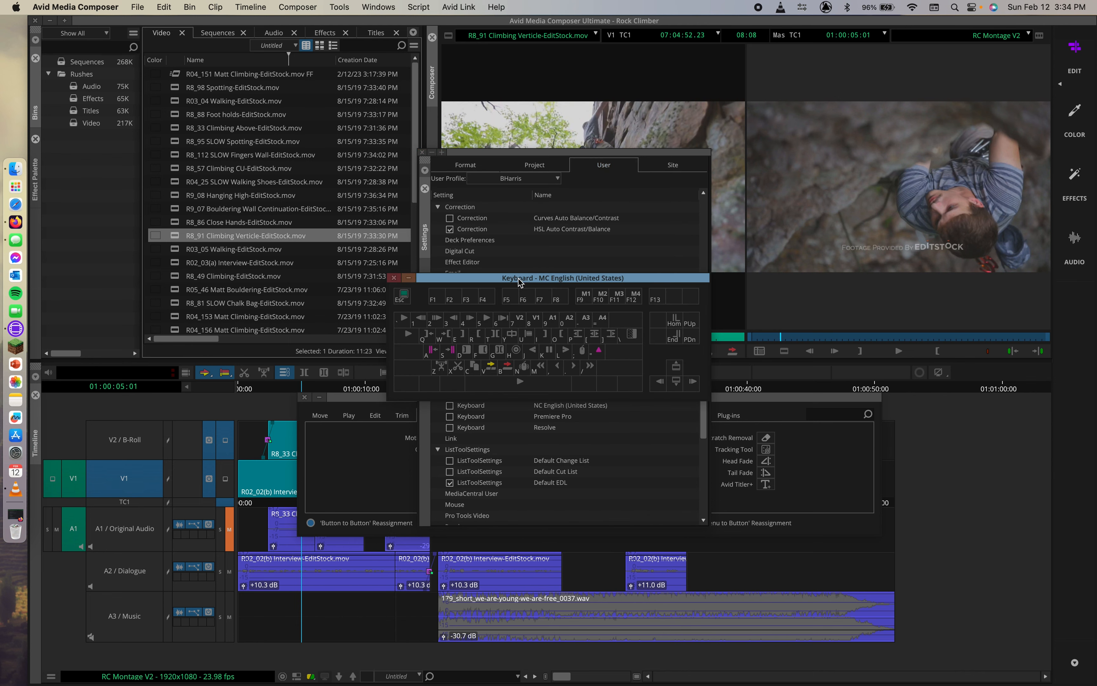
{"action": "left_click_drag", "start_coordinate": [519, 279], "coordinate": [601, 258]}
{"action": "left_click", "coordinate": [422, 152]}
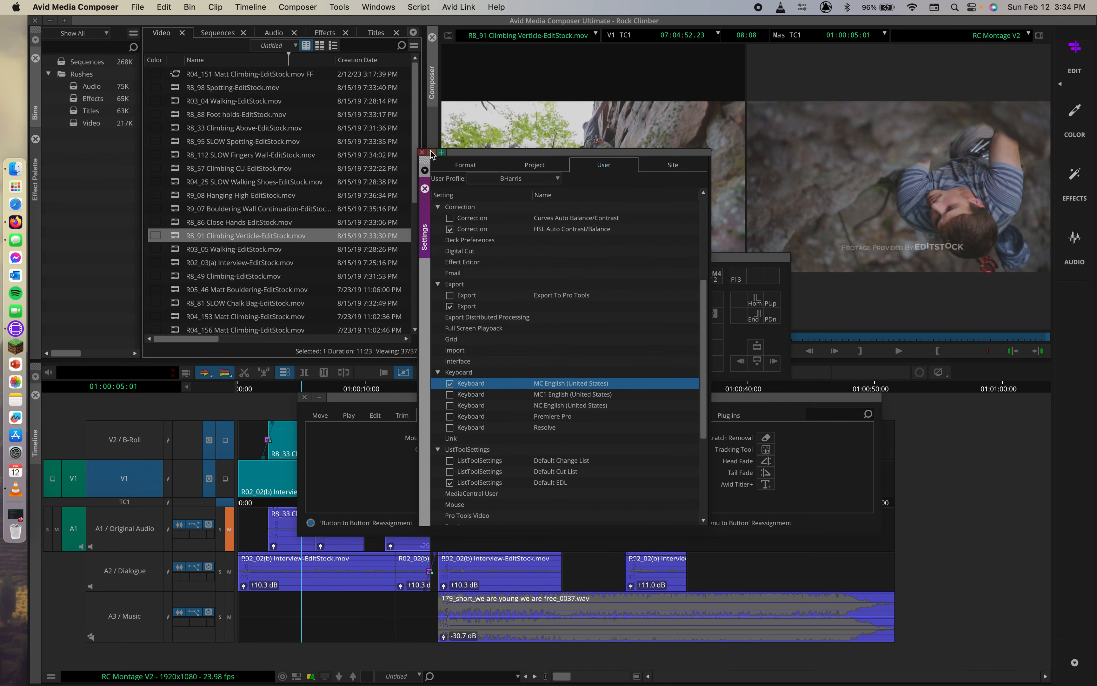
{"action": "left_click", "coordinate": [422, 152]}
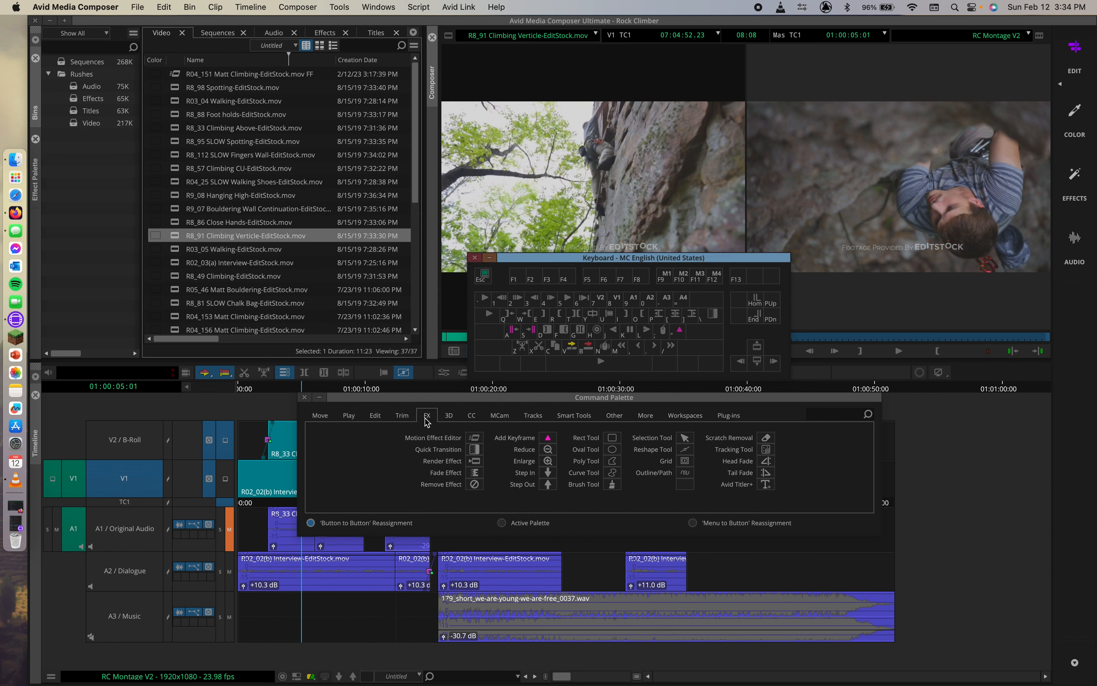
Step: Try carrying the Motion Effect Editor command from the Command Palette toward the keyboard layout, and close both windows
{"action": "left_click_drag", "start_coordinate": [475, 437], "coordinate": [559, 378]}
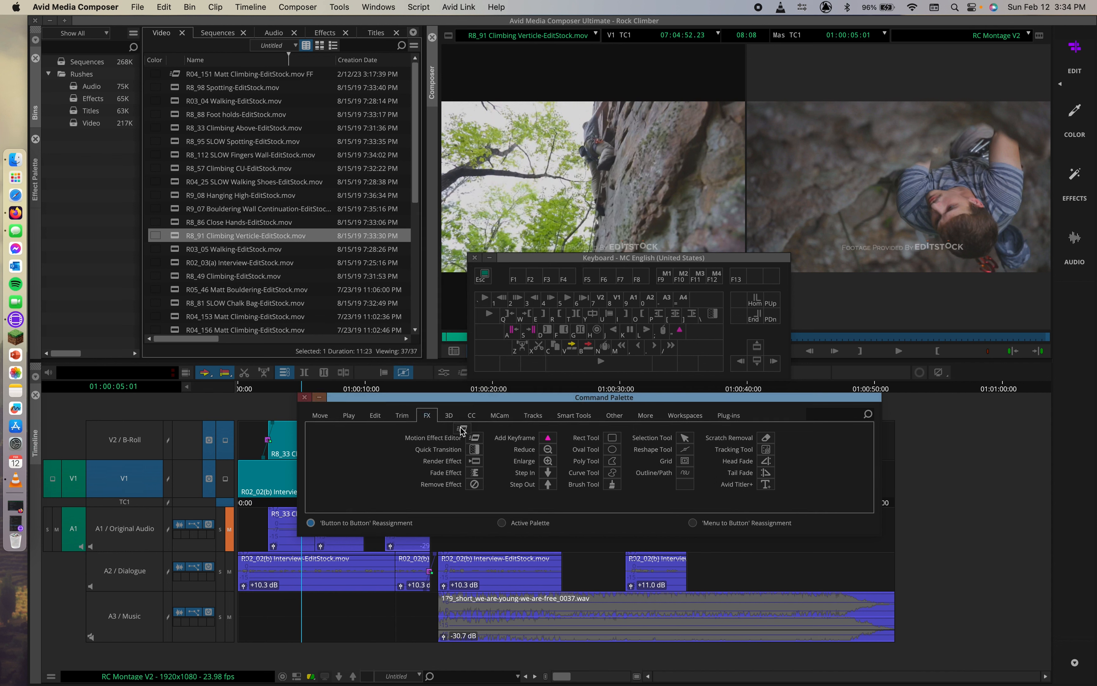
{"action": "left_click", "coordinate": [539, 256]}
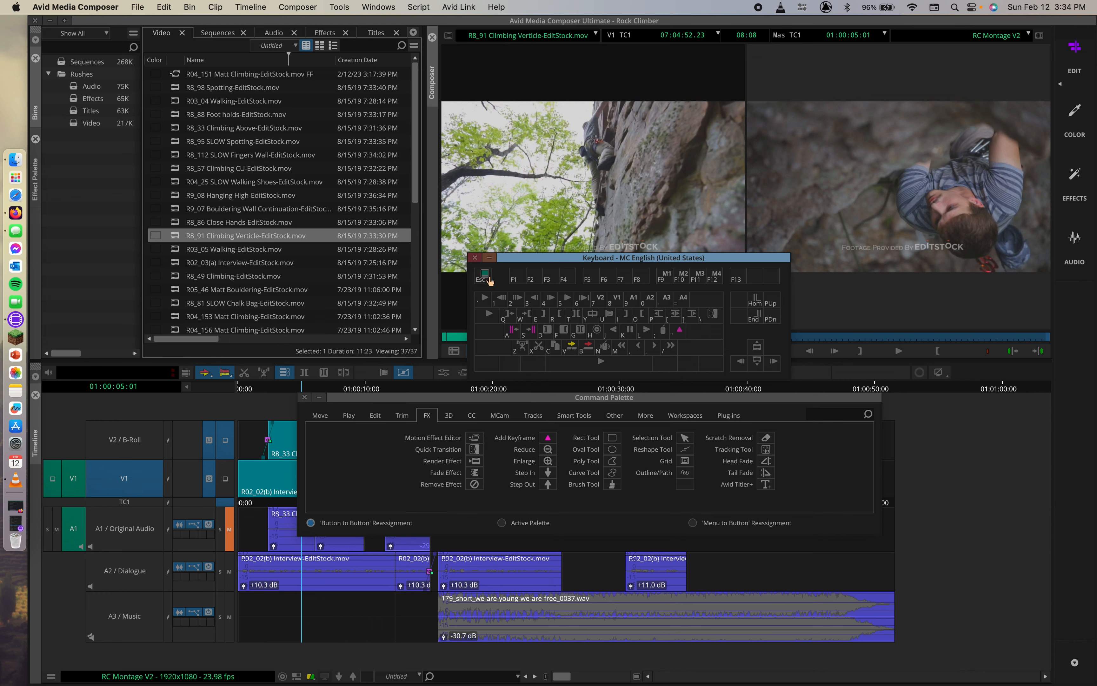
{"action": "left_click_drag", "start_coordinate": [530, 257], "coordinate": [478, 257]}
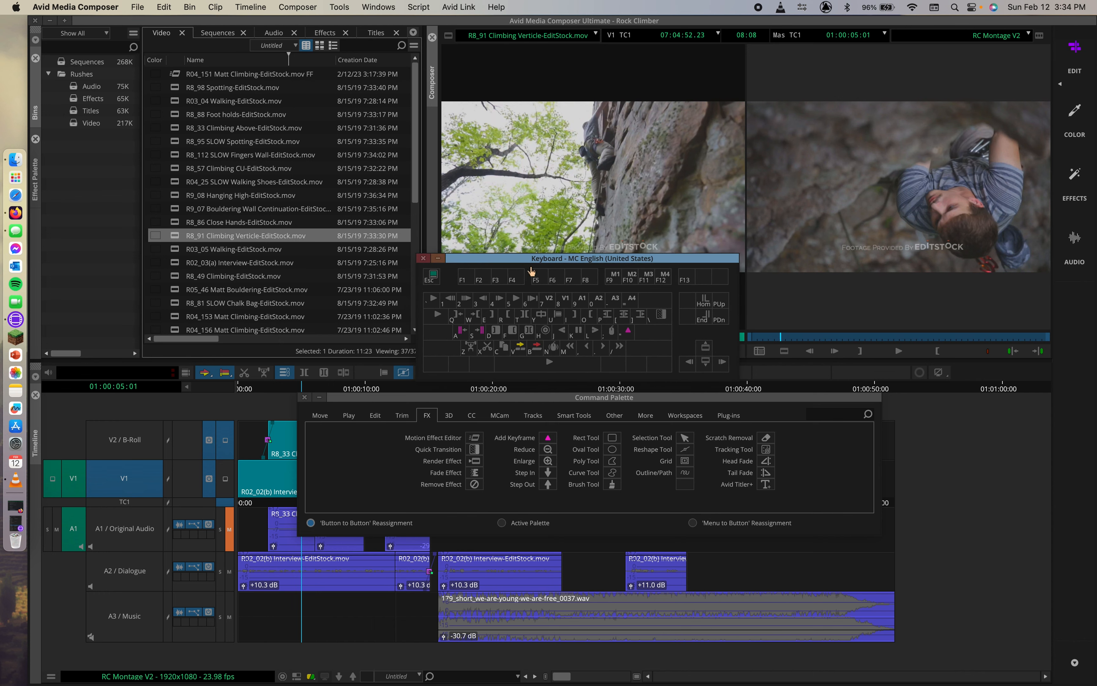
{"action": "left_click", "coordinate": [424, 258]}
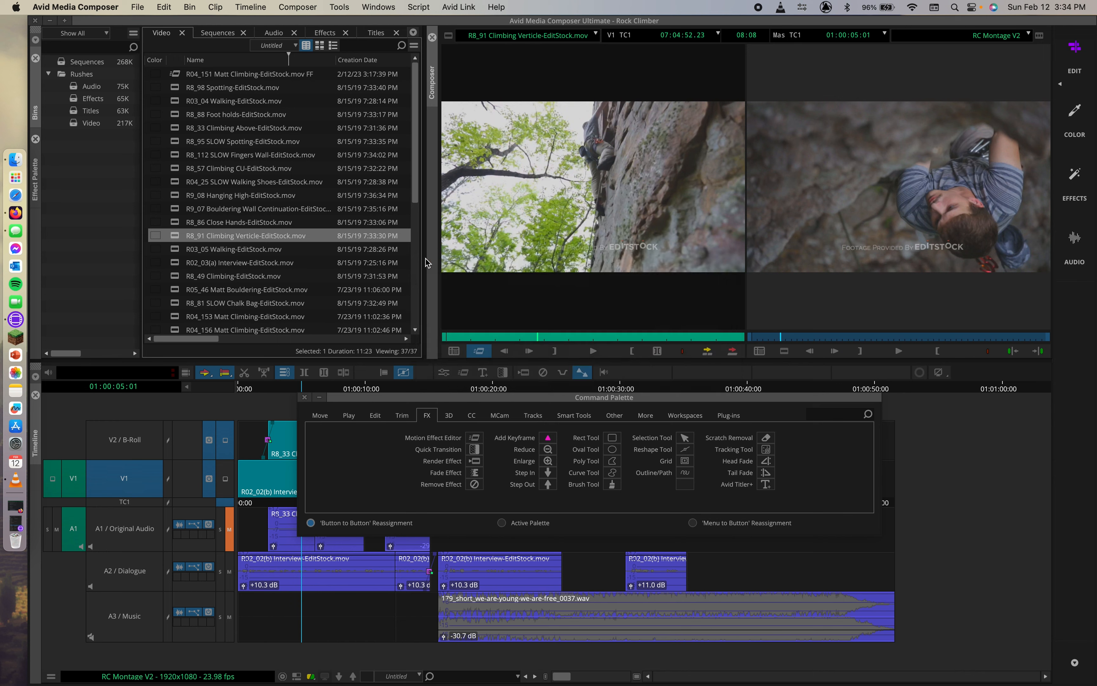
{"action": "left_click", "coordinate": [320, 398]}
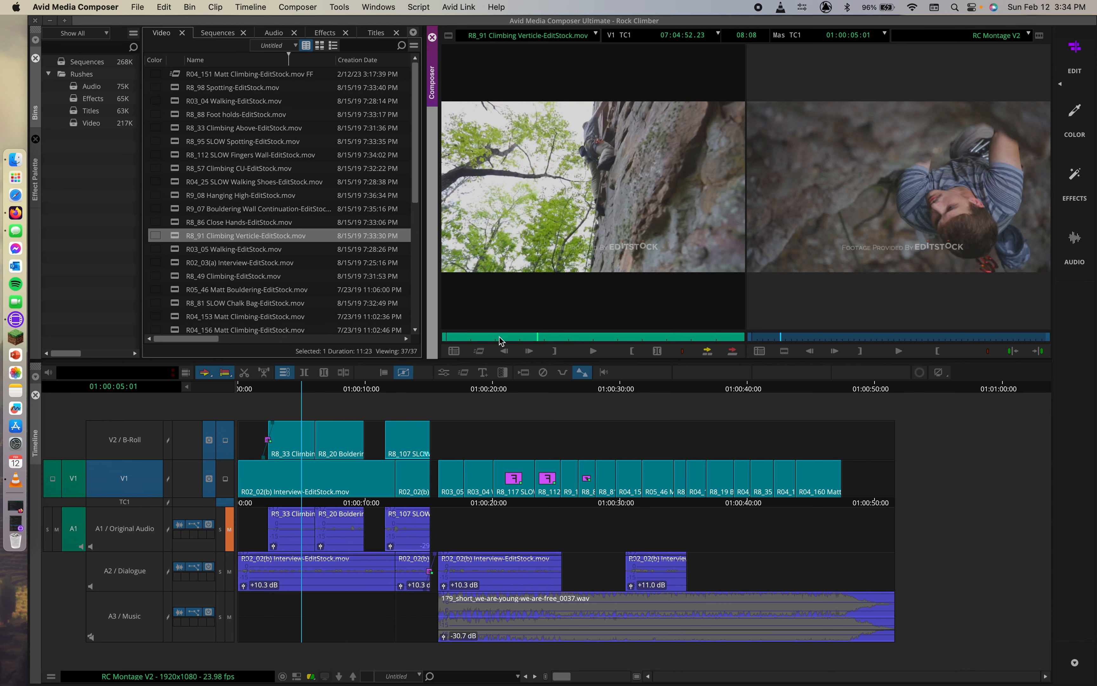
Step: Load R03_05 Walking-EditStock.mov into the source monitor, scrub through it, and clear its IN and OUT marks
{"action": "key", "text": "space"}
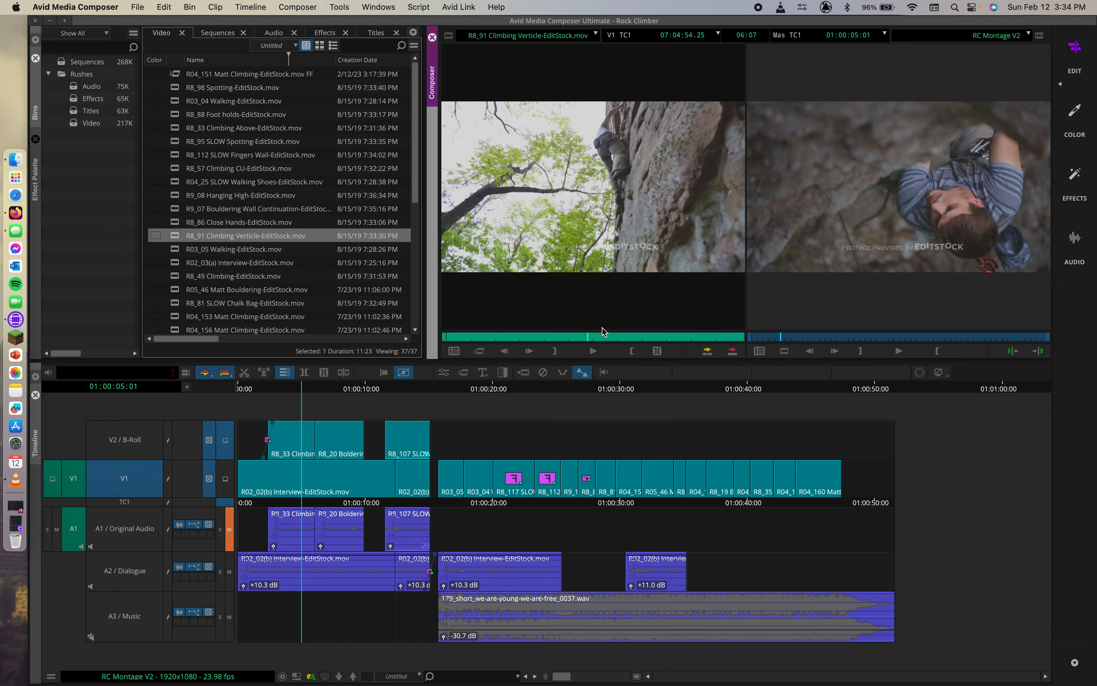
{"action": "double_click", "coordinate": [186, 252]}
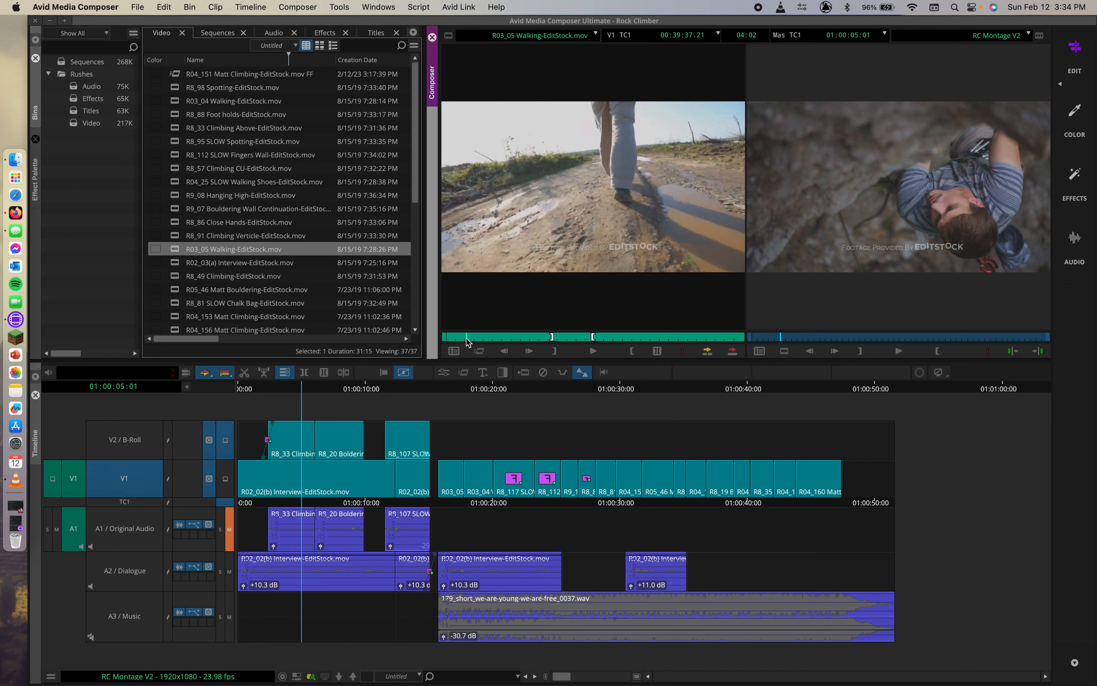
{"action": "left_click_drag", "start_coordinate": [466, 337], "coordinate": [552, 335]}
{"action": "key", "text": "g"}
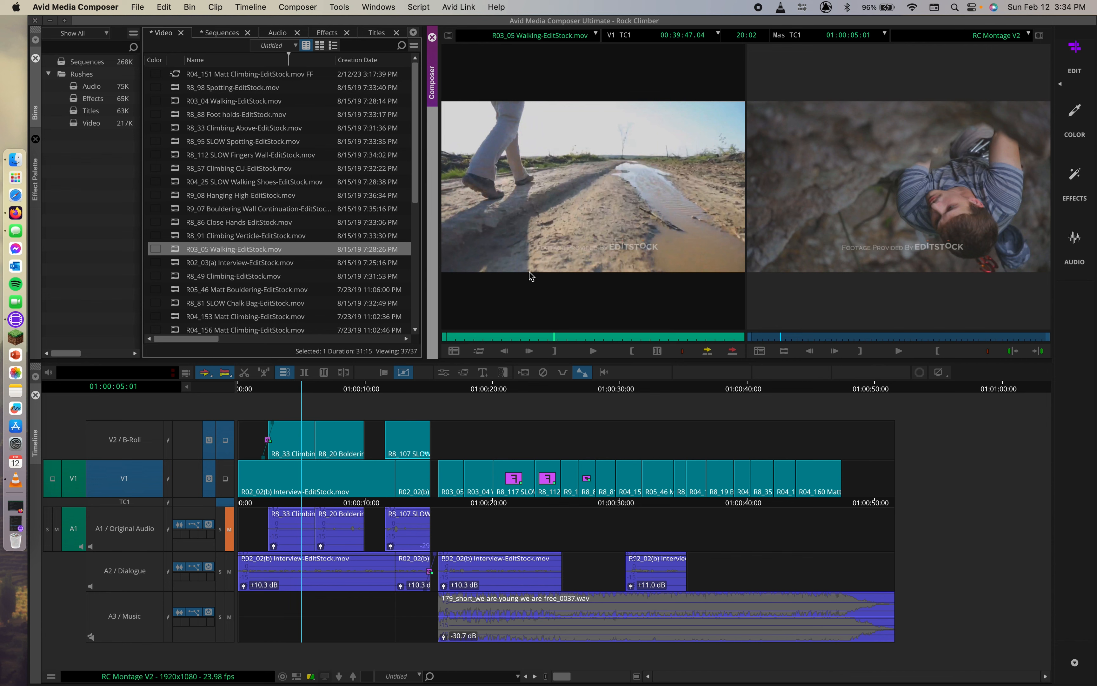
Step: Open the Motion Effect settings for the walking source clip and set its variable speed to 80%
{"action": "left_click", "coordinate": [482, 352]}
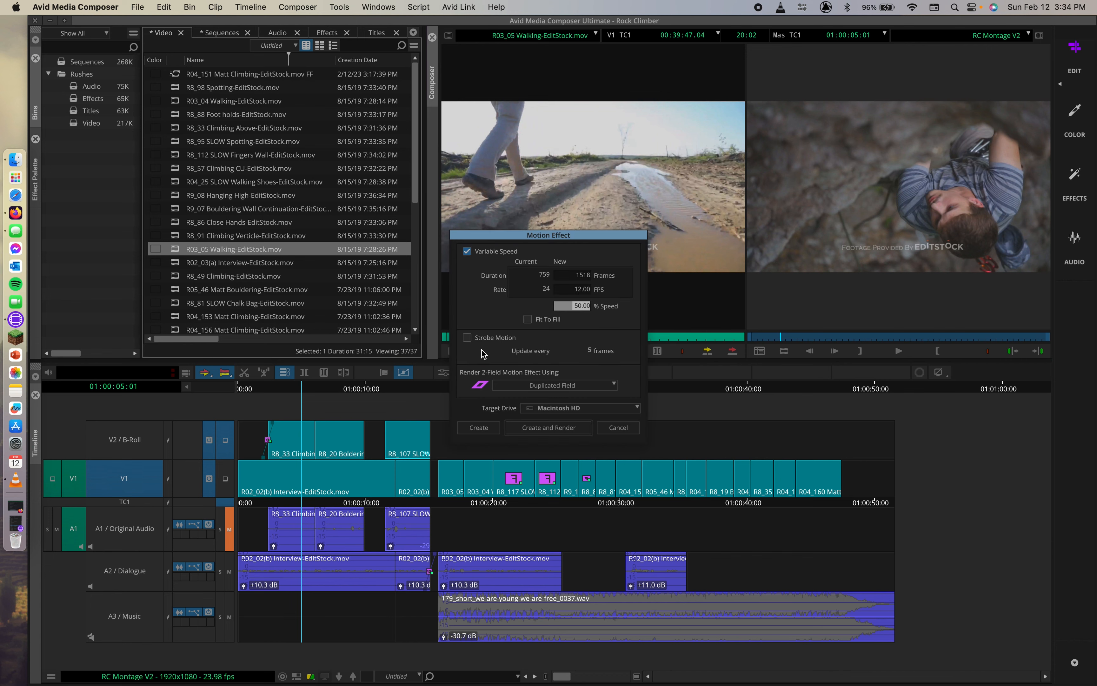
{"action": "left_click_drag", "start_coordinate": [542, 233], "coordinate": [571, 245]}
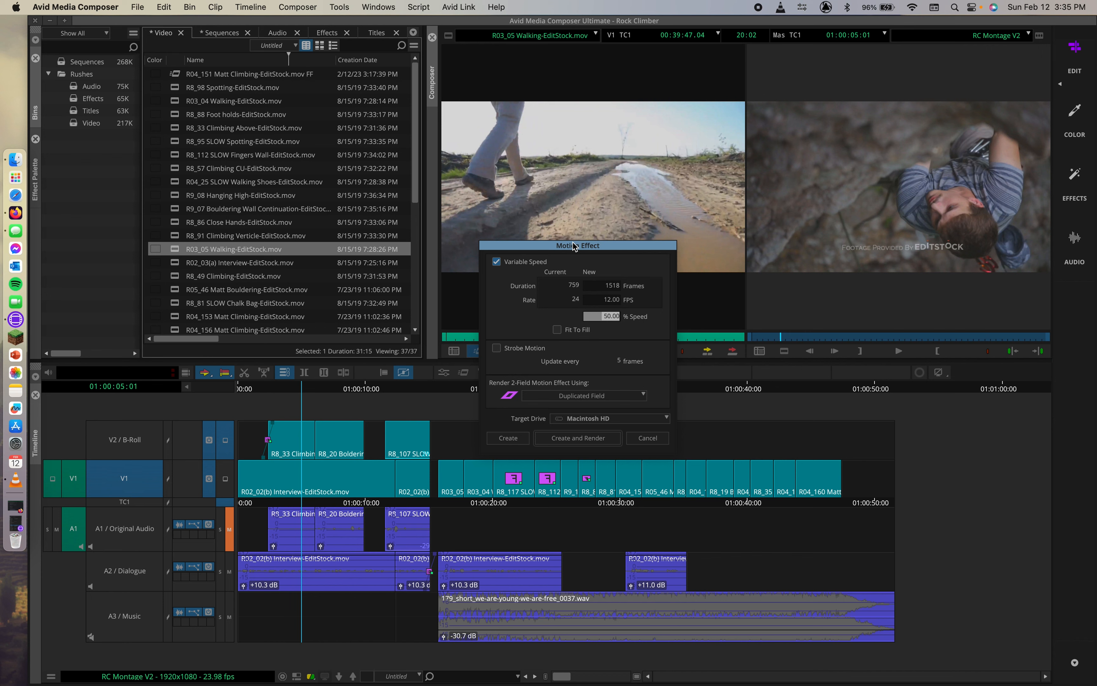
{"action": "left_click_drag", "start_coordinate": [600, 319], "coordinate": [604, 317]}
{"action": "type", "text": "8"}
{"action": "key", "text": "Return"}
{"action": "type", "text": "80"}
{"action": "key", "text": "Return"}
Step: Set the 2-field motion effect rendering to Both Fields and create the slowed walking clip in the Video bin
{"action": "left_click", "coordinate": [640, 401]}
{"action": "left_click", "coordinate": [522, 440]}
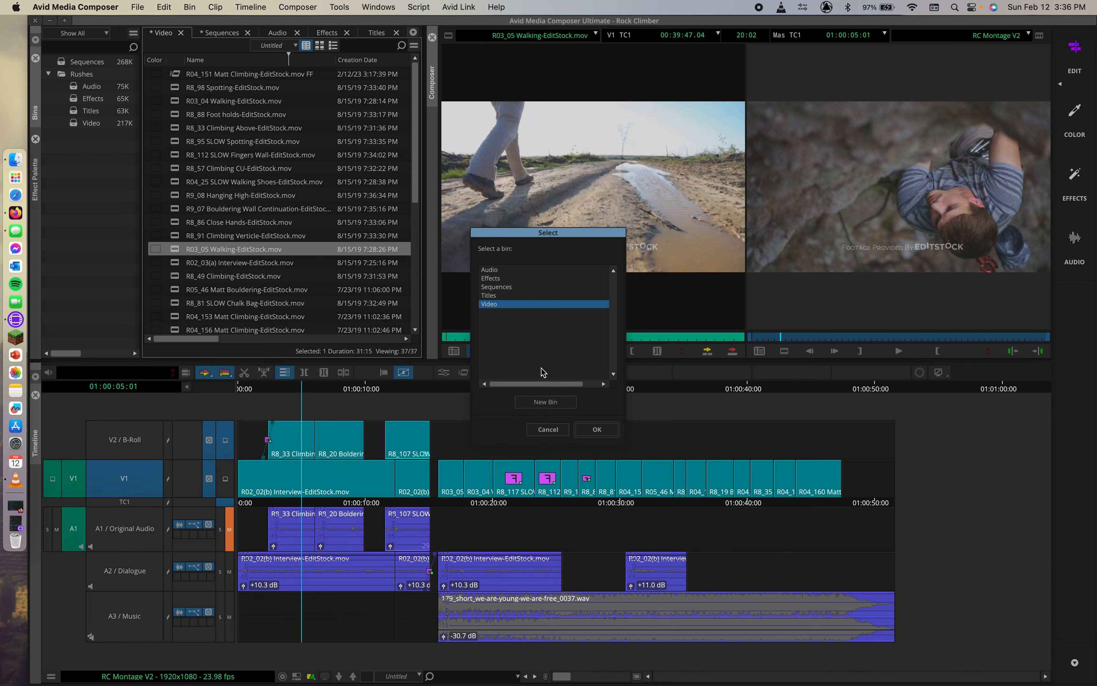
{"action": "left_click", "coordinate": [596, 430]}
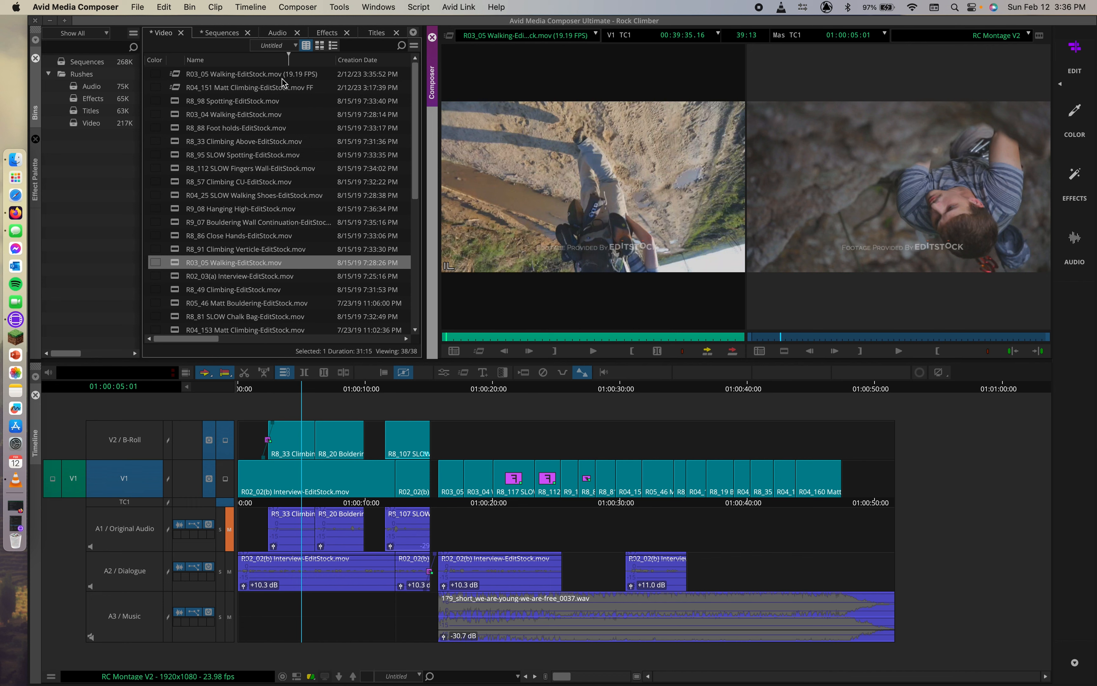
Step: Load the R03_05 Walking (19.19 FPS) motion effect clip from the Video bin and scrub through it
{"action": "left_click", "coordinate": [181, 73]}
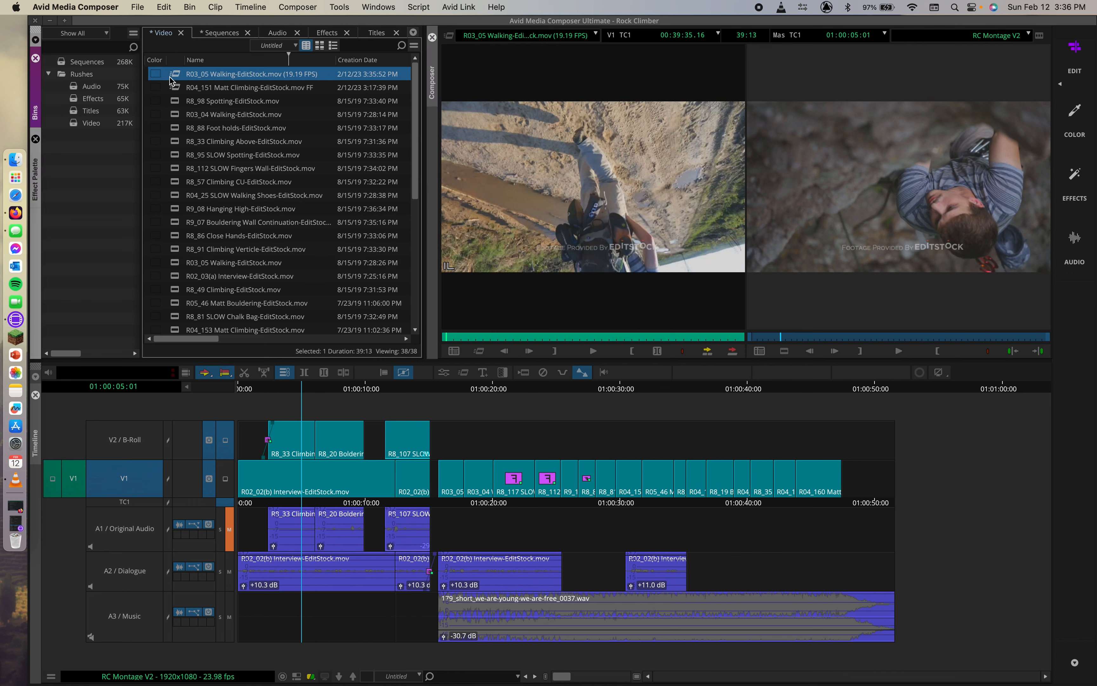
{"action": "double_click", "coordinate": [178, 75]}
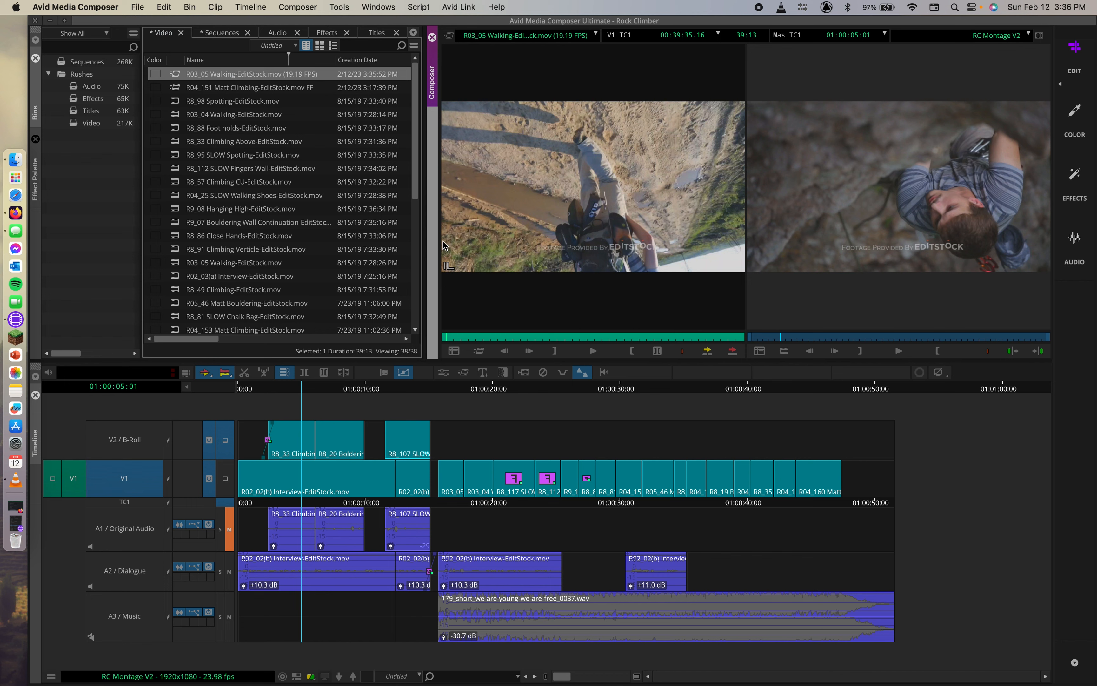
{"action": "left_click_drag", "start_coordinate": [464, 333], "coordinate": [602, 329]}
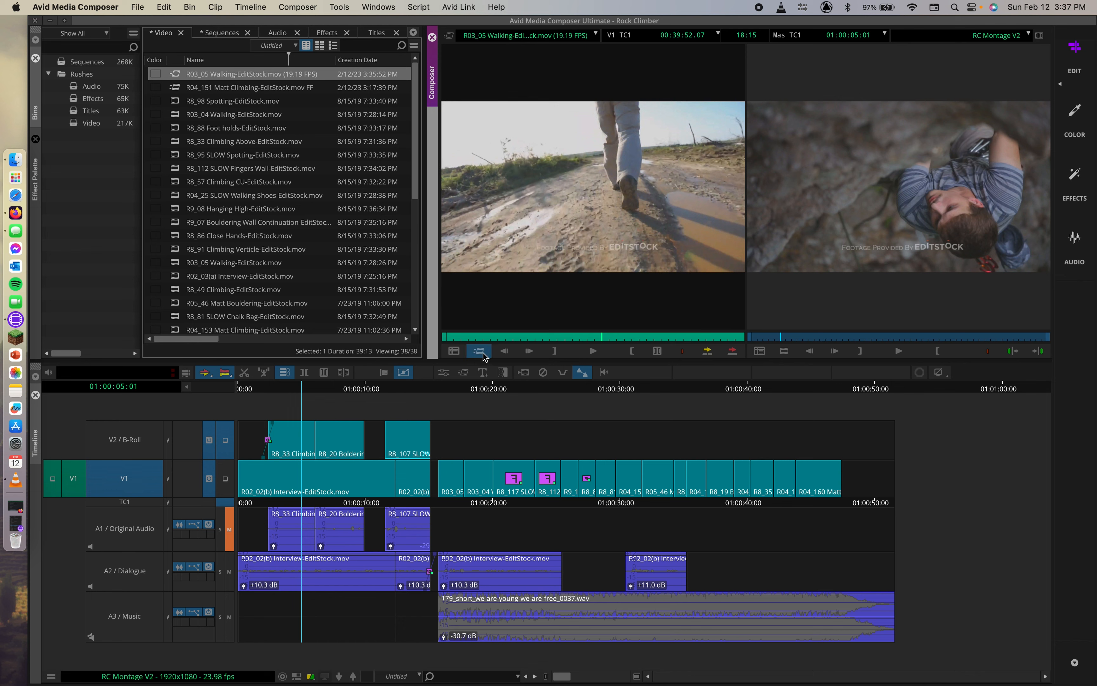
Step: Open the Command Palette in Active Palette mode and load R8_88 Foot holds-EditStock.mov into the source monitor
{"action": "key", "text": "super+3"}
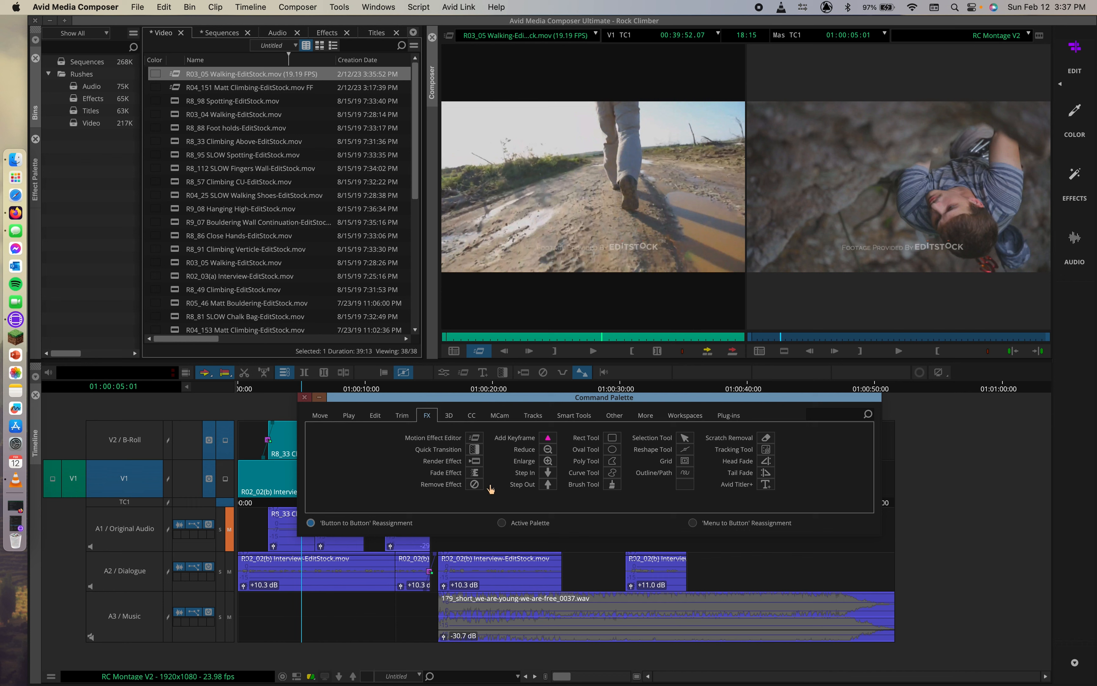
{"action": "left_click", "coordinate": [525, 524]}
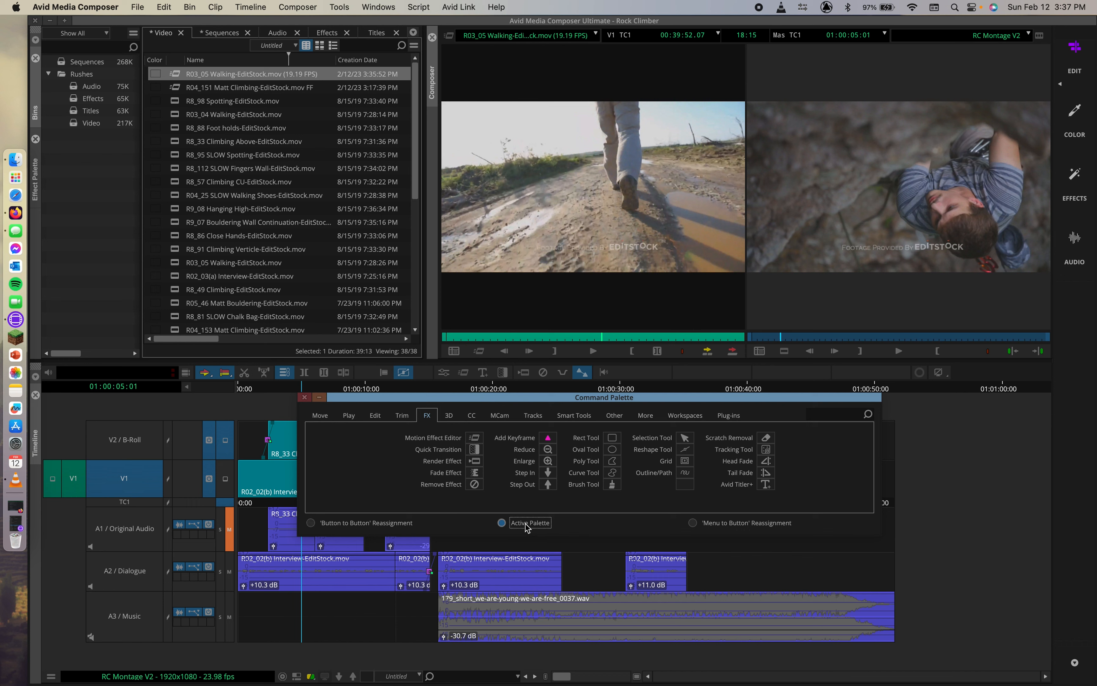
{"action": "left_click", "coordinate": [176, 132]}
{"action": "double_click", "coordinate": [176, 131]}
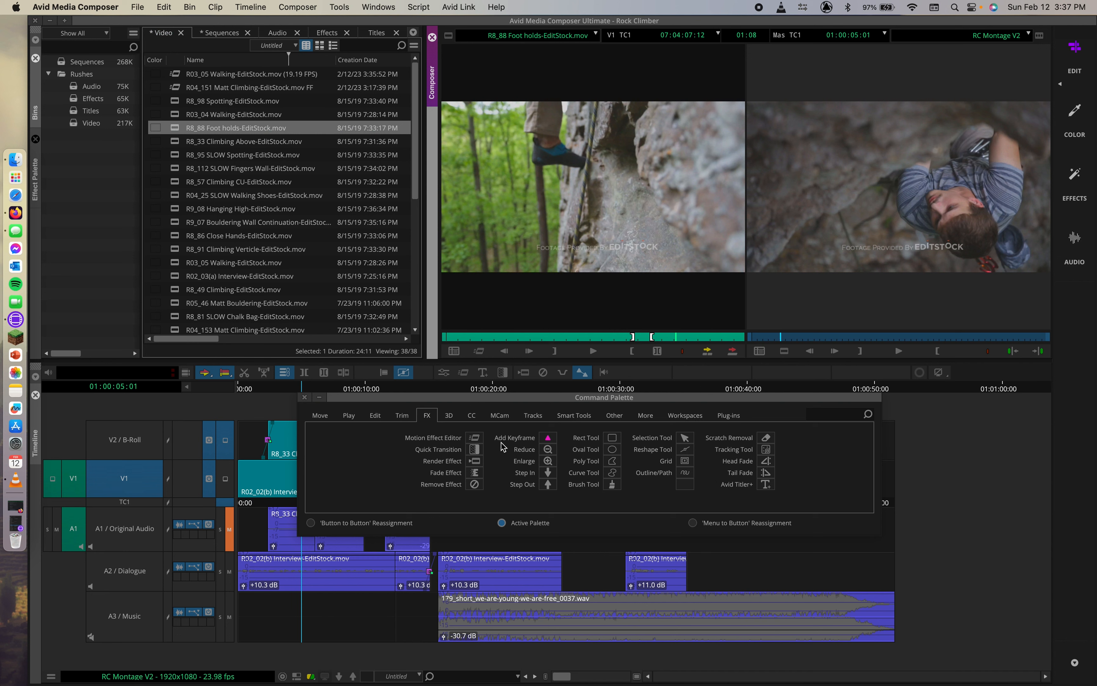
Step: Use the palette's Motion Effect Editor to create a slowed R8_88 Foot holds clip in the Video bin, and close the palette
{"action": "left_click", "coordinate": [480, 440]}
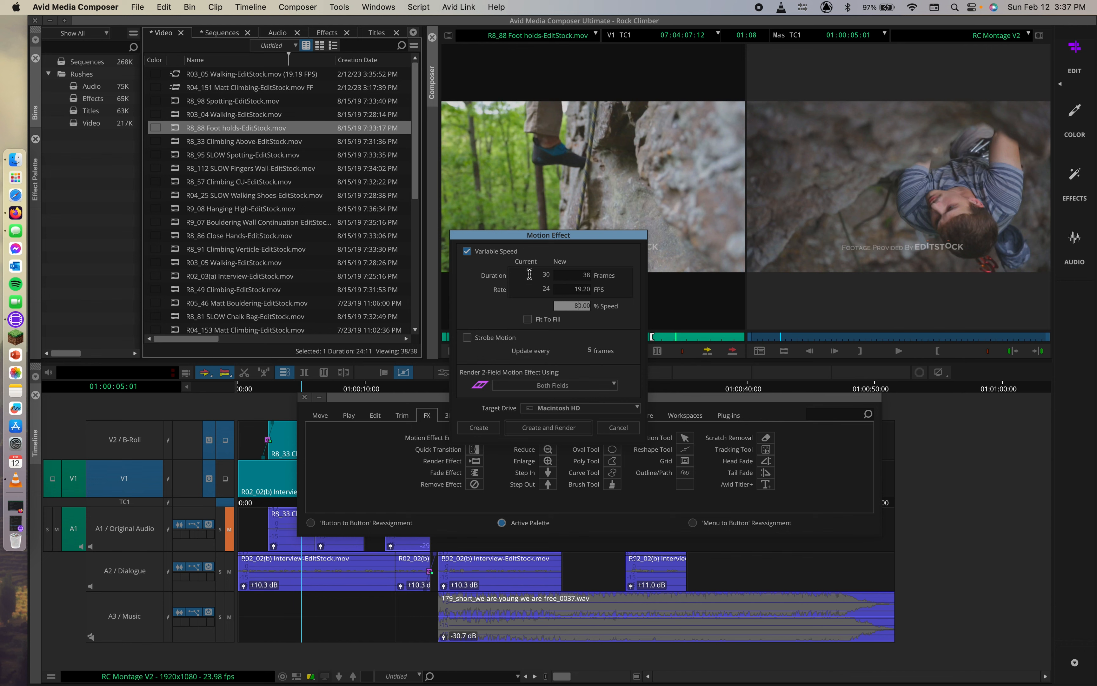
{"action": "left_click", "coordinate": [481, 429]}
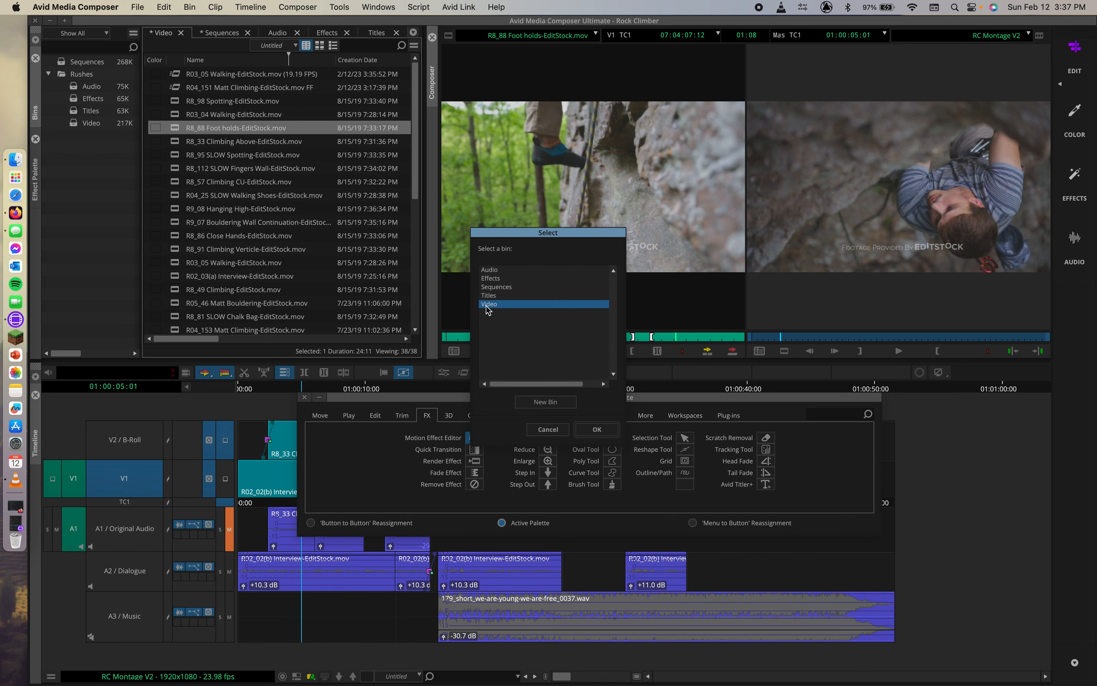
{"action": "left_click", "coordinate": [596, 429]}
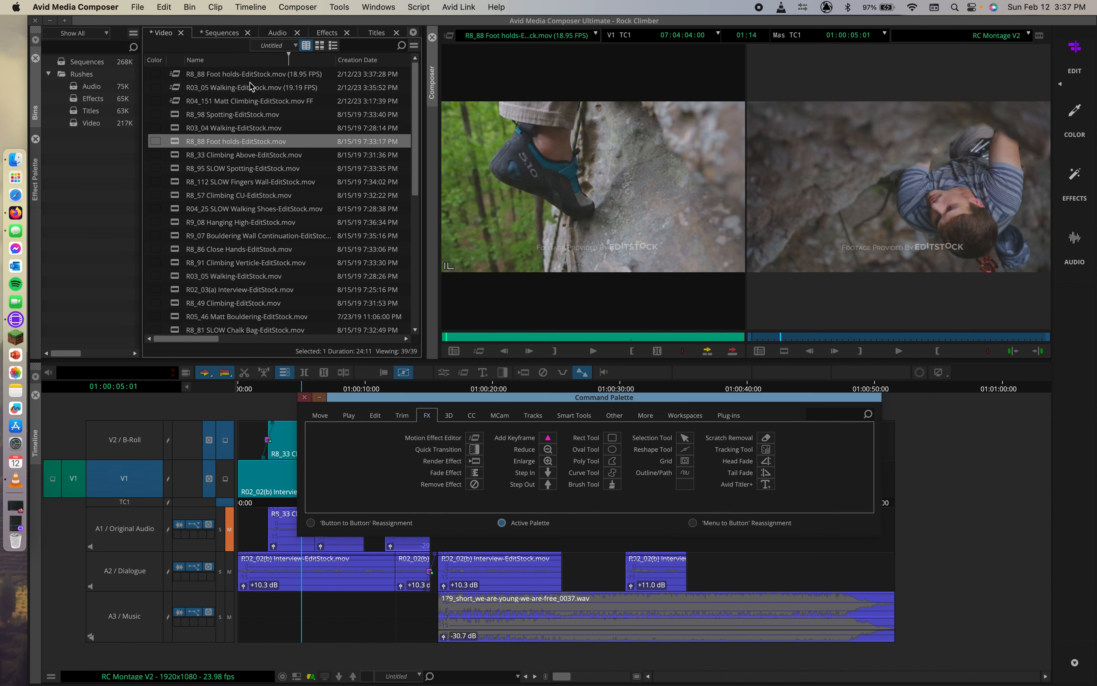
{"action": "left_click_drag", "start_coordinate": [486, 400], "coordinate": [465, 392]}
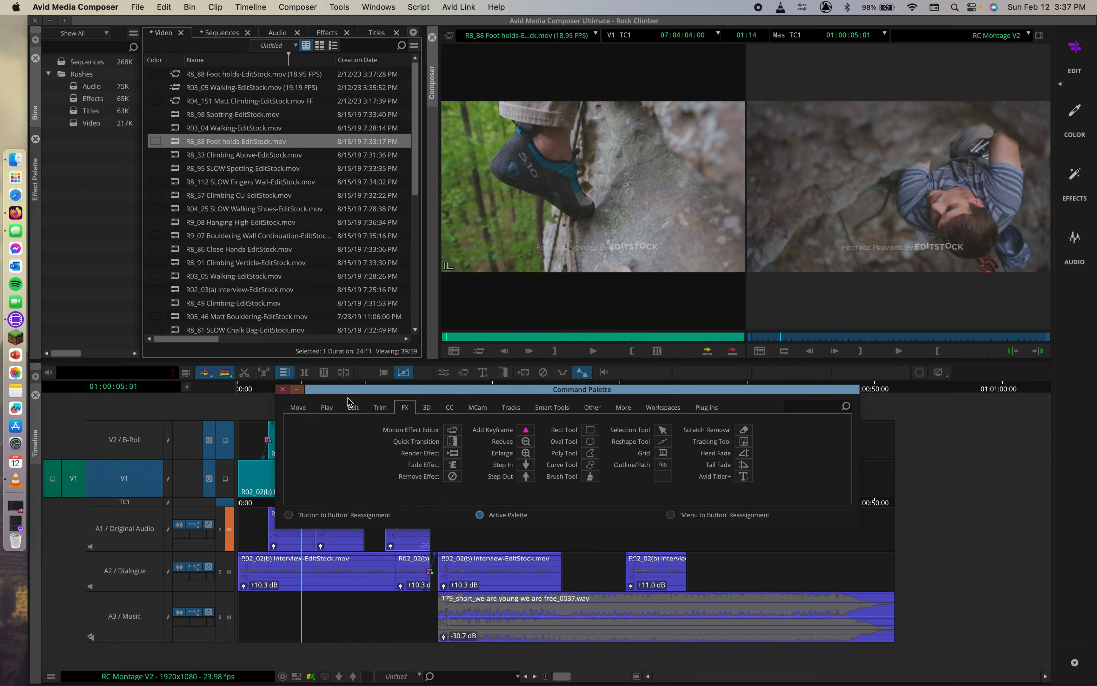
{"action": "left_click_drag", "start_coordinate": [333, 391], "coordinate": [373, 386]}
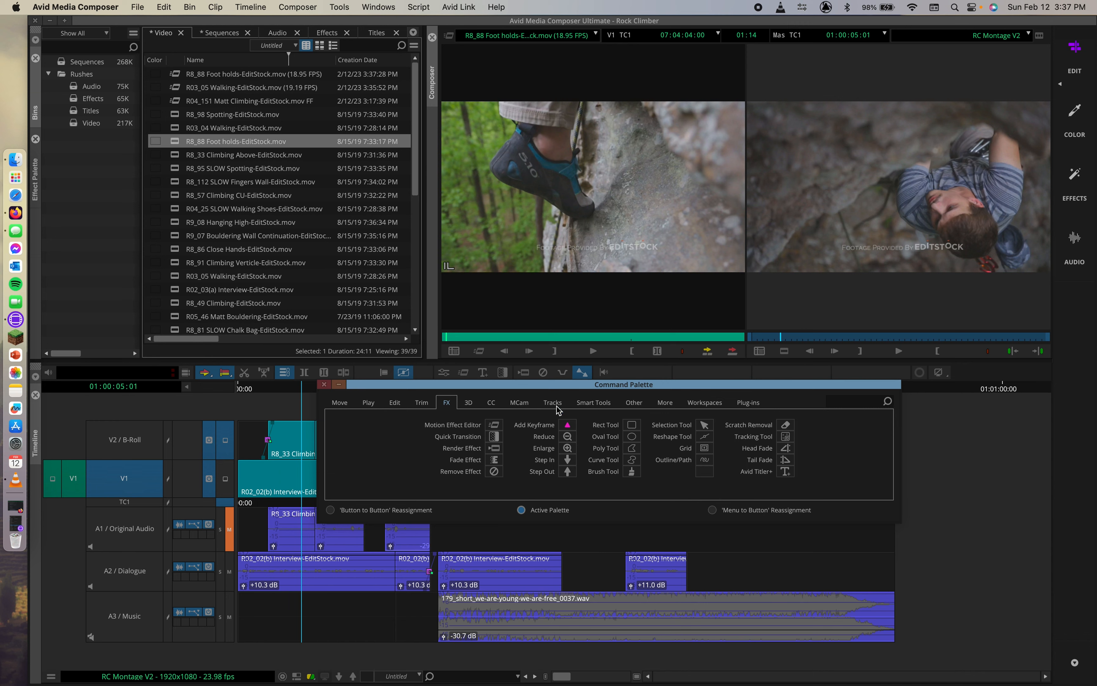
{"action": "left_click", "coordinate": [324, 385]}
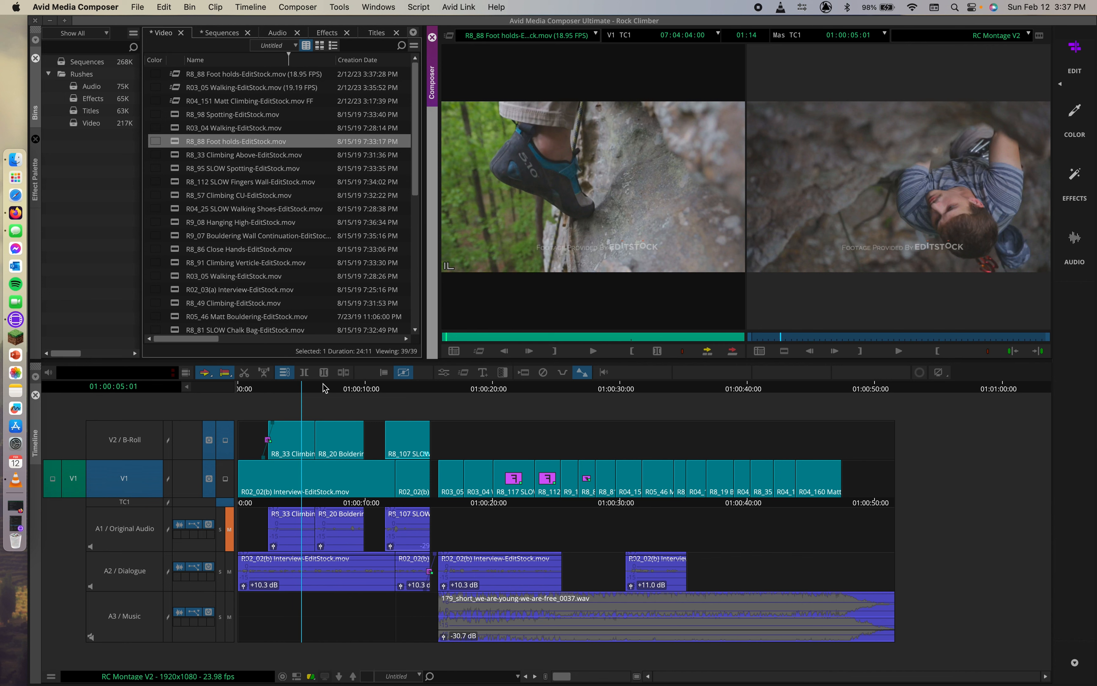
Step: Create a reversed motion effect clip of R8_98 Spotting-EditStock.mov at -80% speed in the Video bin and scrub through it
{"action": "double_click", "coordinate": [174, 116]}
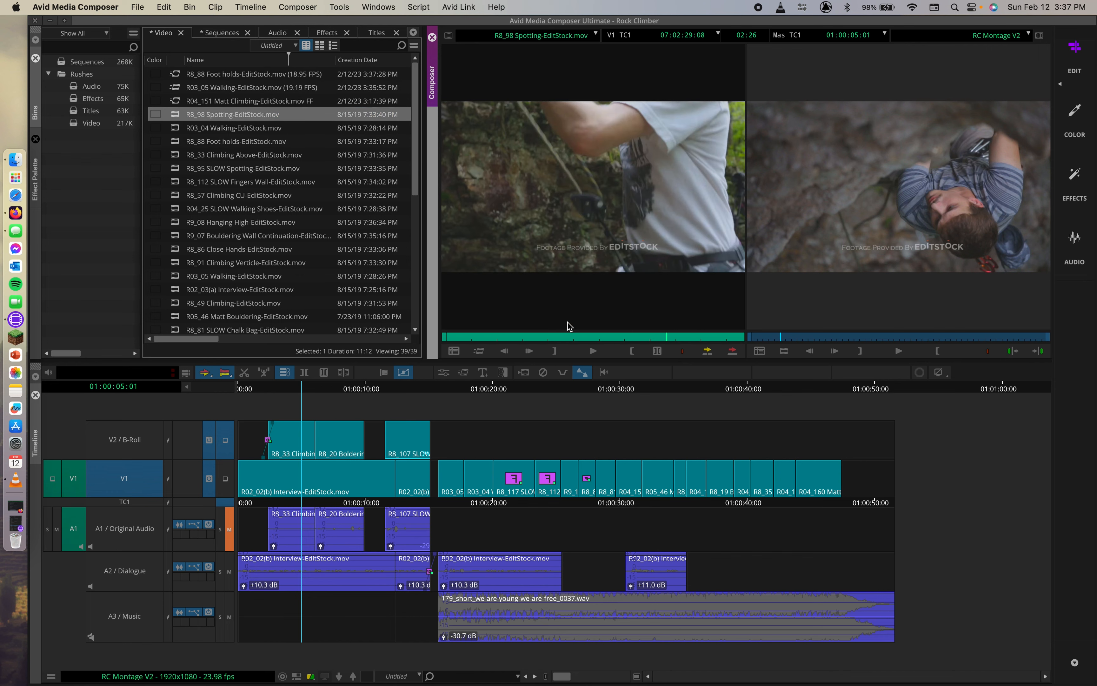
{"action": "left_click", "coordinate": [480, 352]}
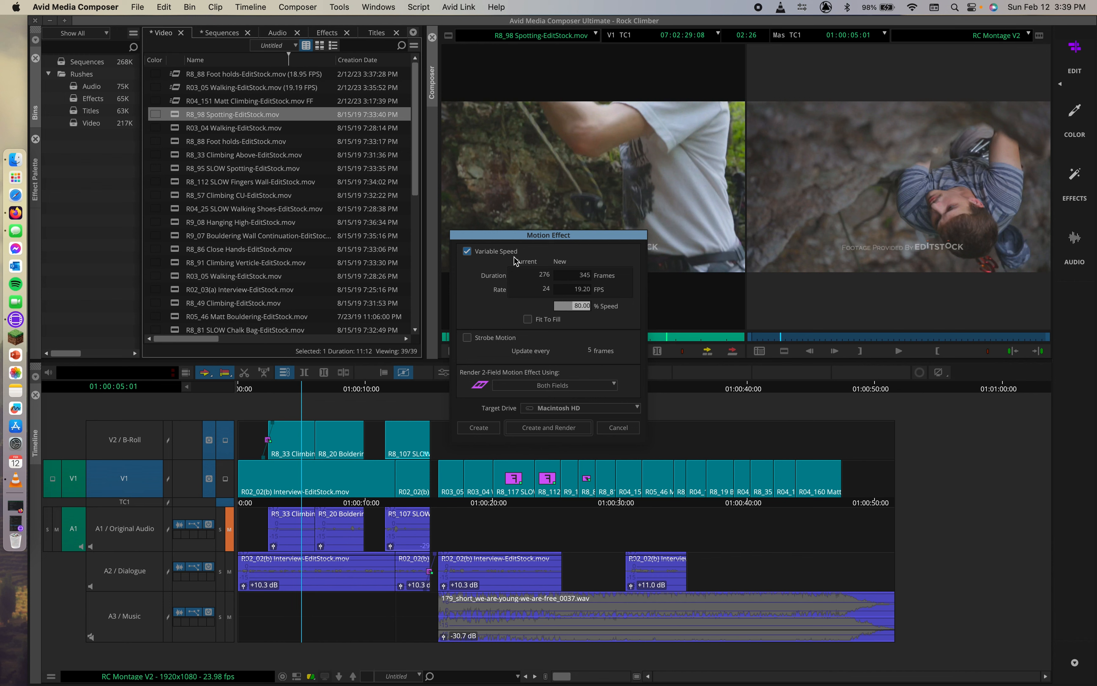
{"action": "left_click", "coordinate": [564, 308]}
{"action": "type", "text": "-"}
{"action": "left_click", "coordinate": [479, 427]}
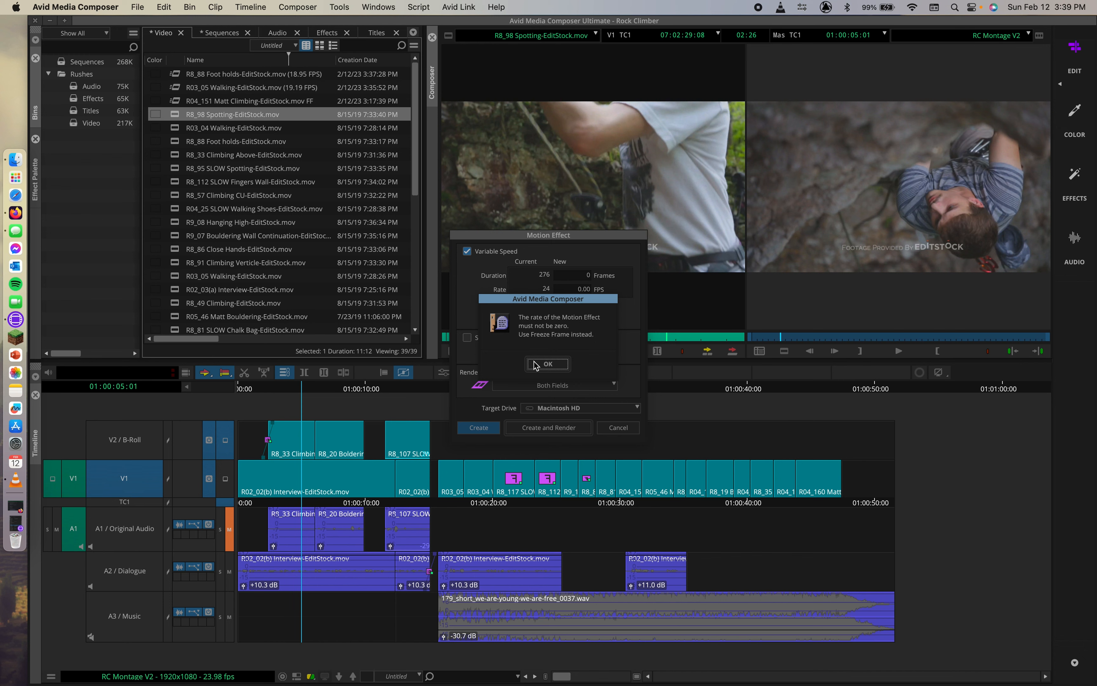
{"action": "left_click", "coordinate": [535, 364]}
{"action": "left_click", "coordinate": [574, 304]}
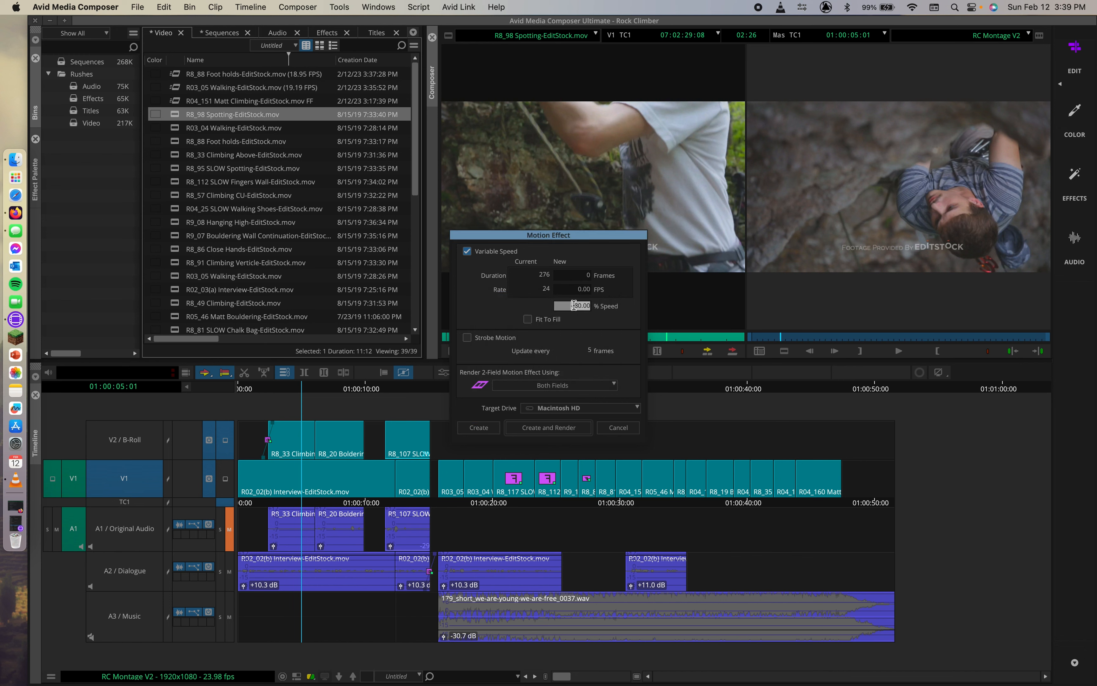
{"action": "key", "text": "BackSpace"}
{"action": "left_click", "coordinate": [481, 428]}
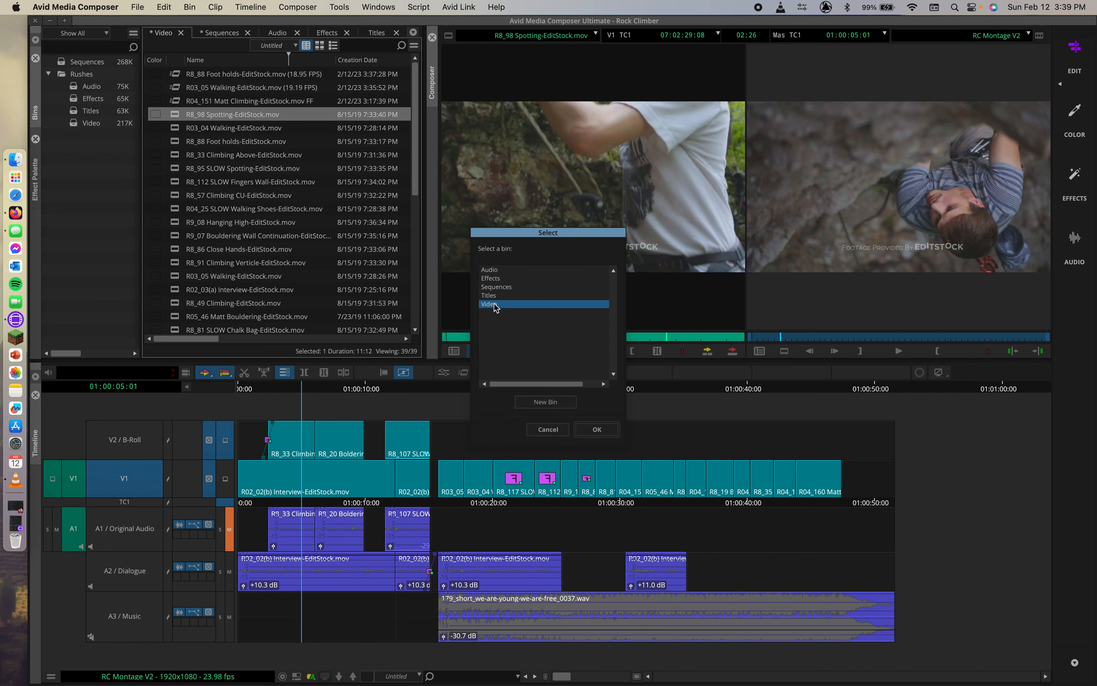
{"action": "left_click", "coordinate": [597, 429]}
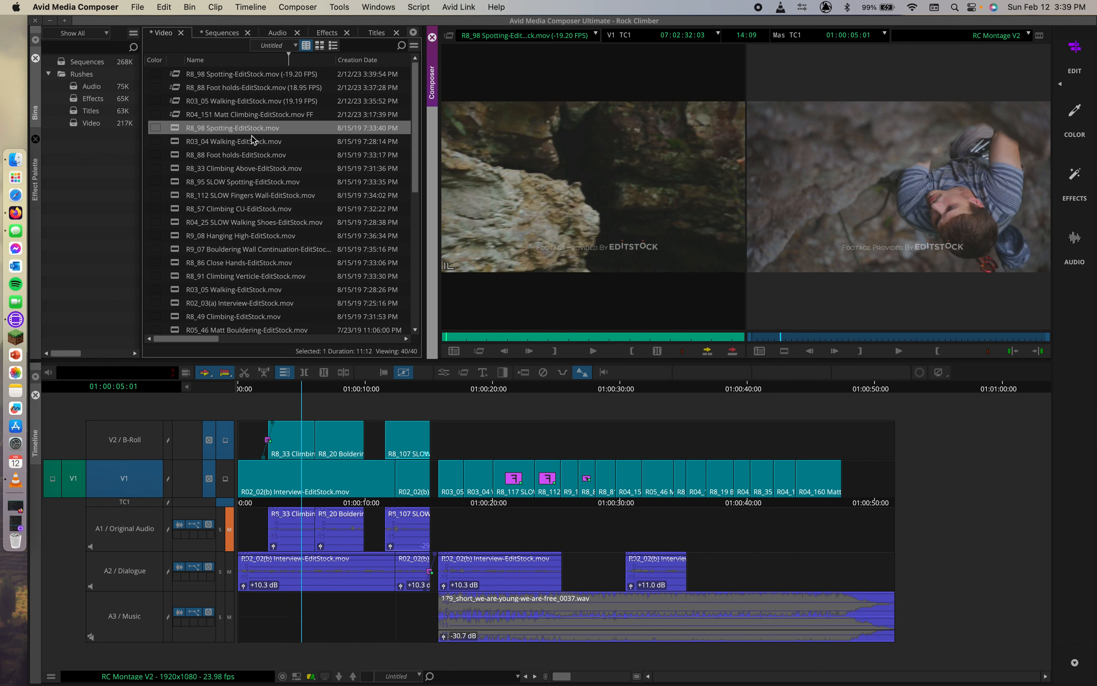
{"action": "left_click", "coordinate": [183, 77]}
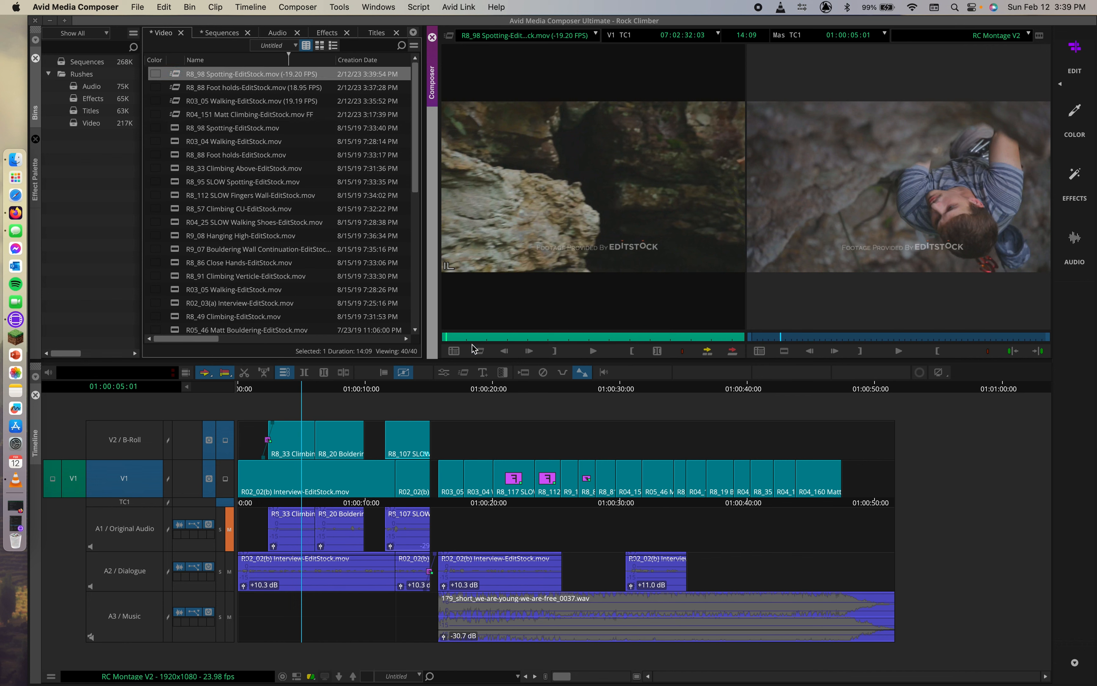
{"action": "left_click_drag", "start_coordinate": [462, 338], "coordinate": [667, 325]}
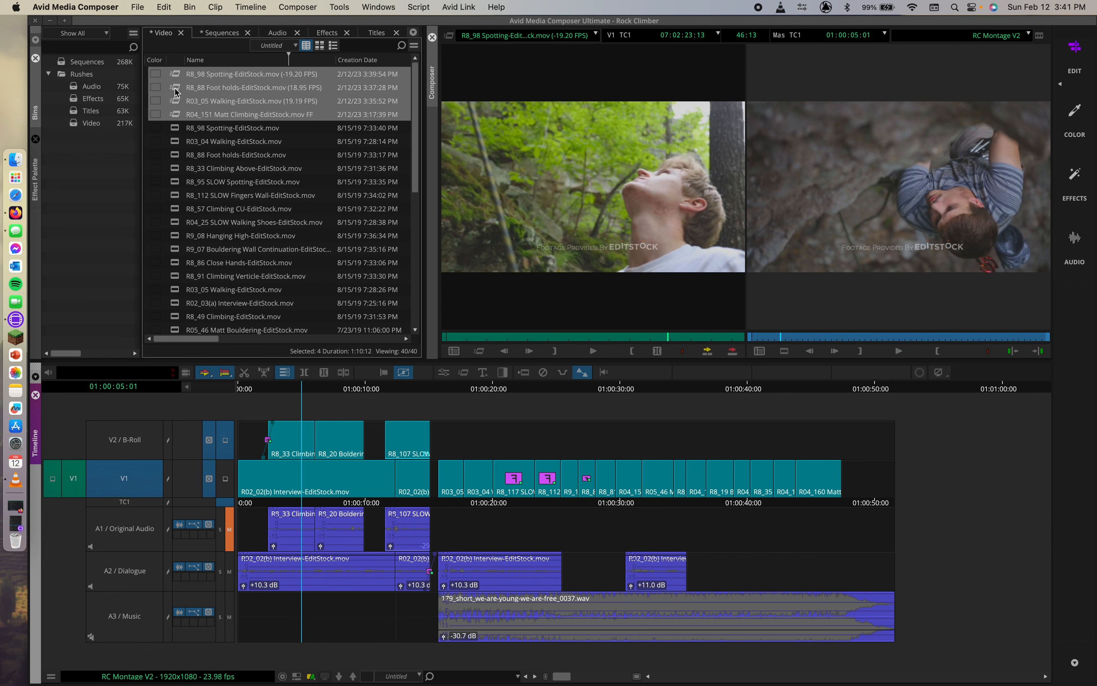
Step: Delete the four motion effect clips from the Video bin, leaving their associated media file
{"action": "left_click", "coordinate": [181, 74]}
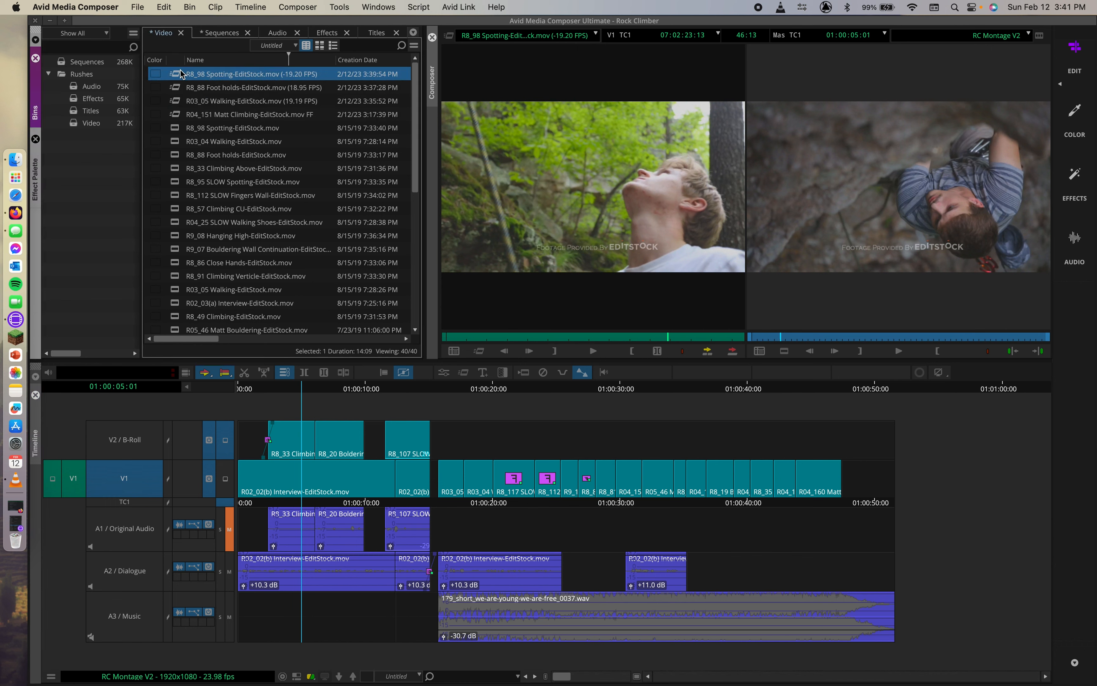
{"action": "left_click", "coordinate": [177, 115], "text": "shift"}
{"action": "key", "text": "Delete"}
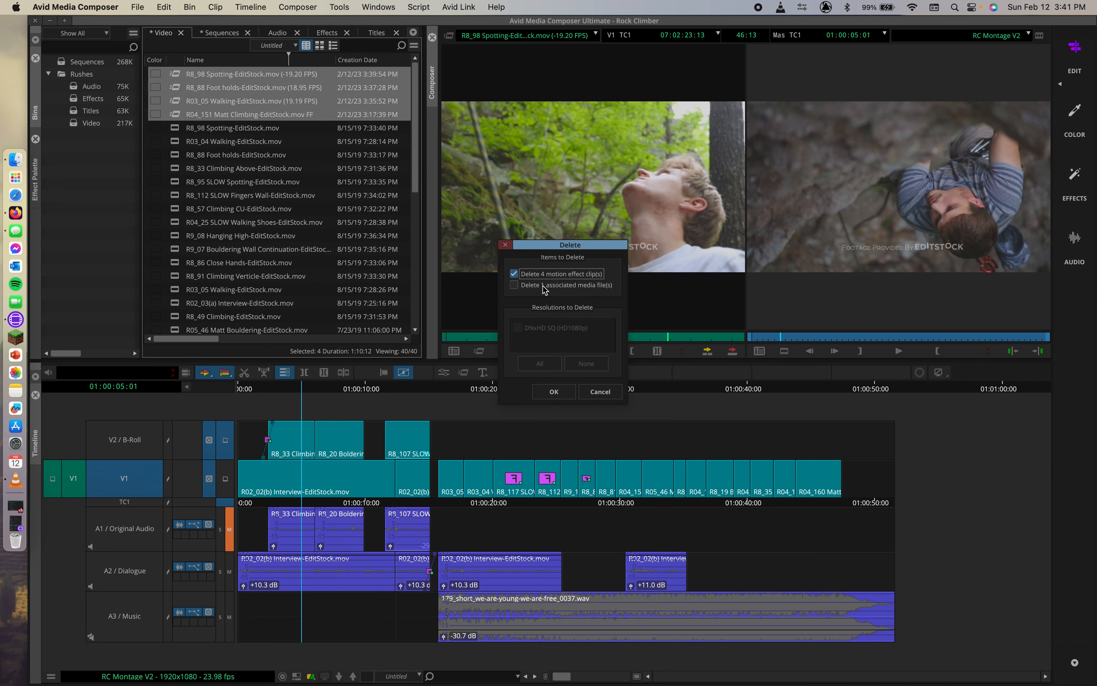
{"action": "left_click", "coordinate": [554, 391]}
{"action": "scroll", "coordinate": [236, 189], "scroll_direction": "down", "scroll_amount": 5}
{"action": "scroll", "coordinate": [236, 190], "scroll_direction": "up", "scroll_amount": 5}
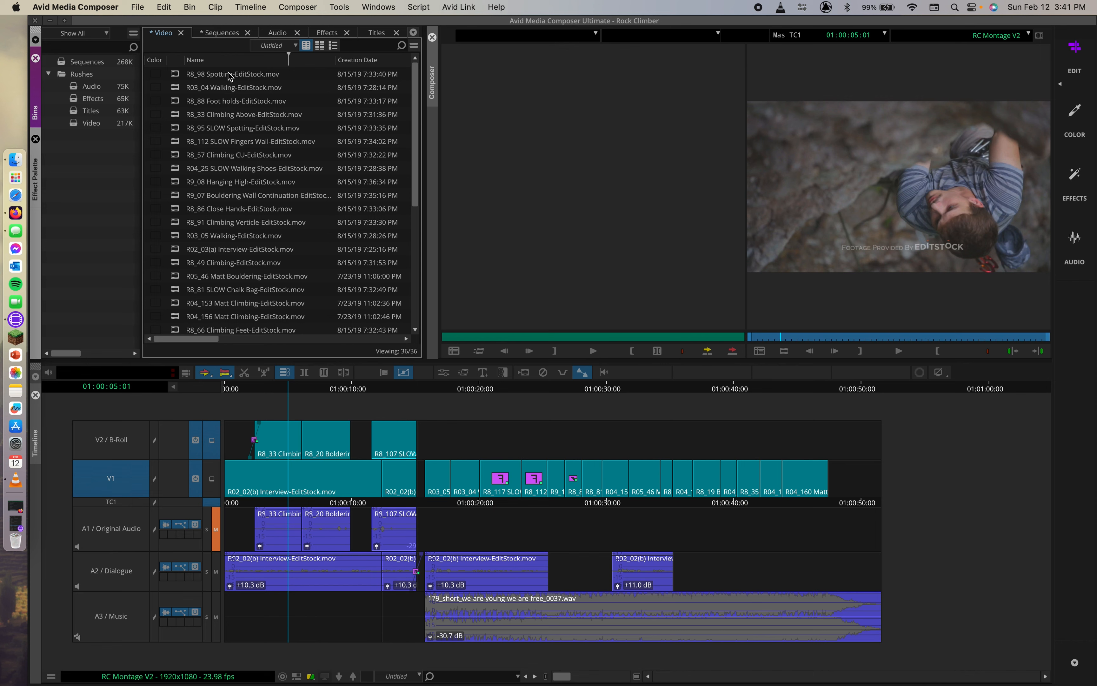
Step: Load R04_25 SLOW Walking Shoes-EditStock.mov into the source monitor and open its motion effect settings
{"action": "double_click", "coordinate": [175, 169]}
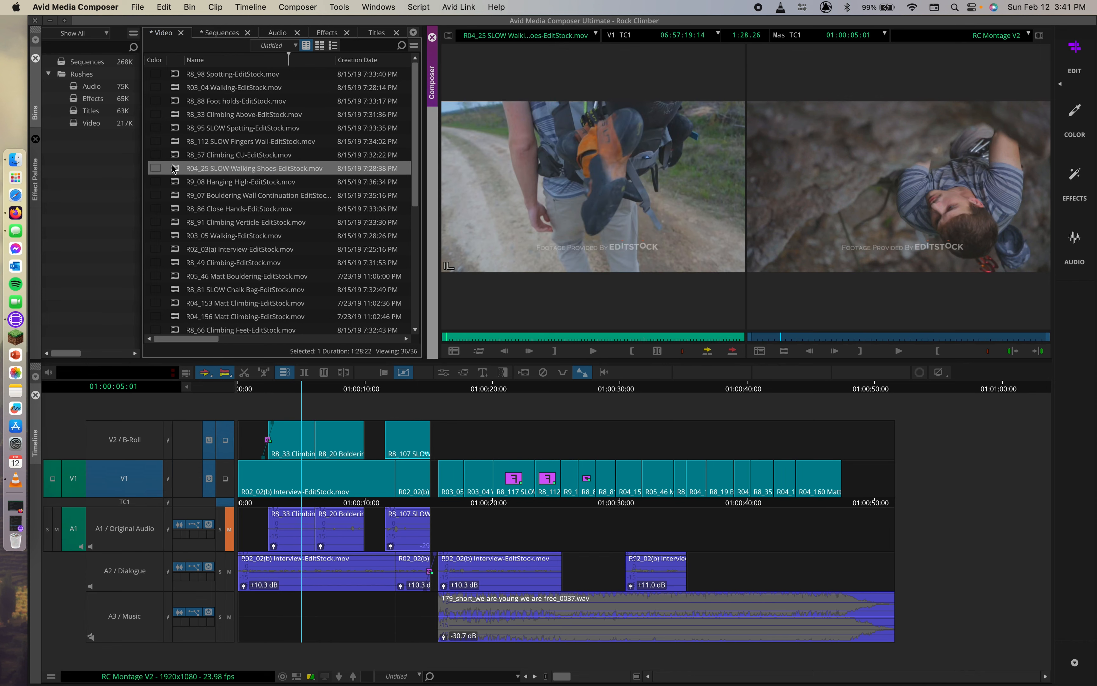
{"action": "left_click", "coordinate": [478, 351]}
{"action": "left_click_drag", "start_coordinate": [511, 235], "coordinate": [532, 265]}
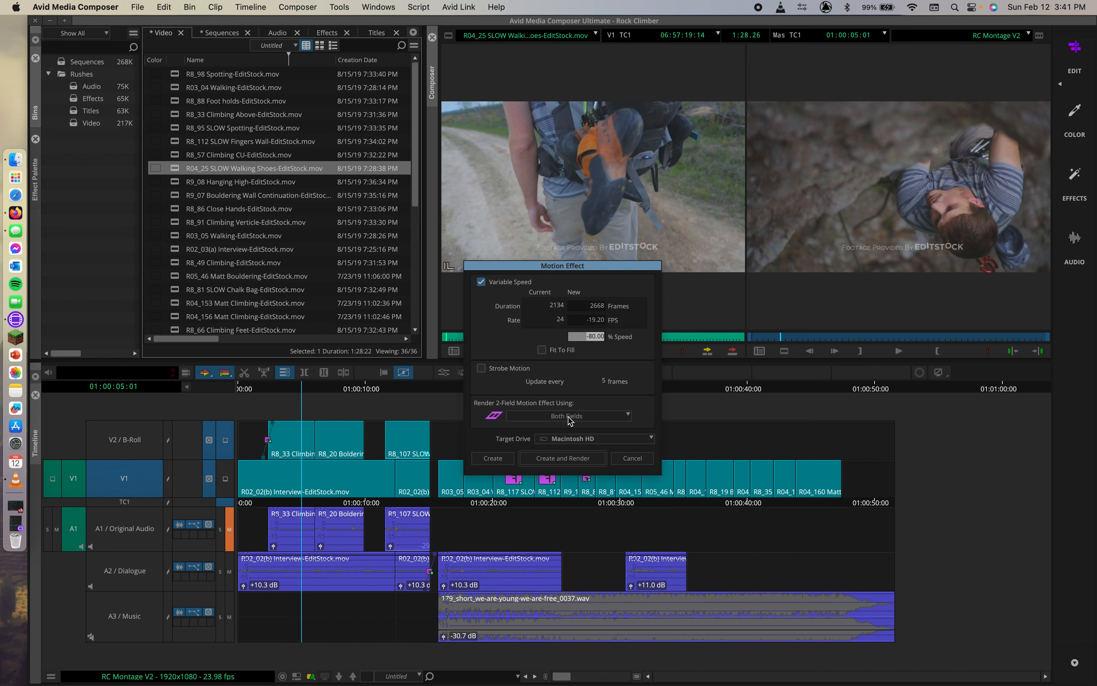
Step: Cycle the 2-field motion effect rendering through Duplicated Field, Both Fields, Interpolated Field and VTR-Style, ending on Both Fields
{"action": "left_click", "coordinate": [593, 417]}
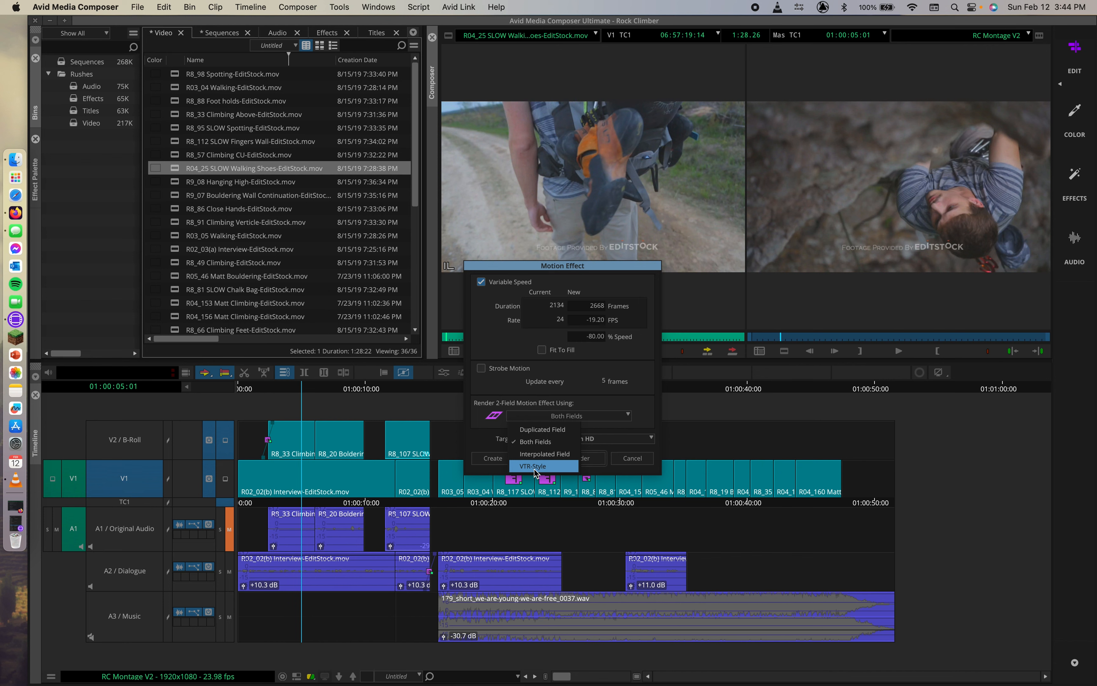
{"action": "left_click", "coordinate": [531, 428]}
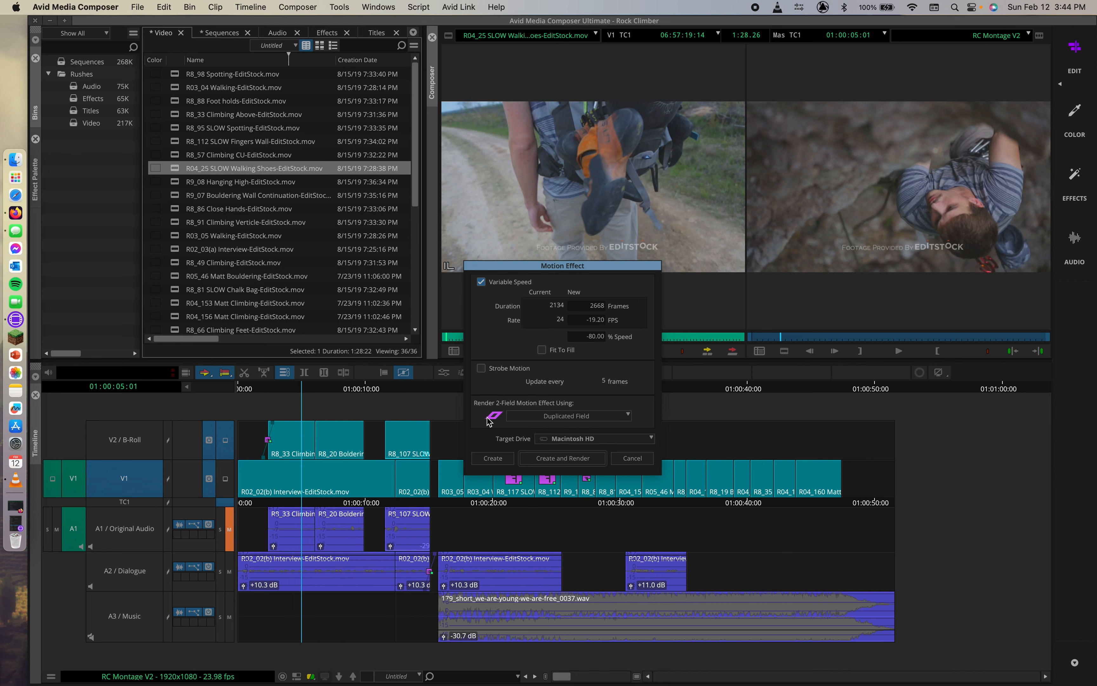
{"action": "left_click", "coordinate": [540, 418]}
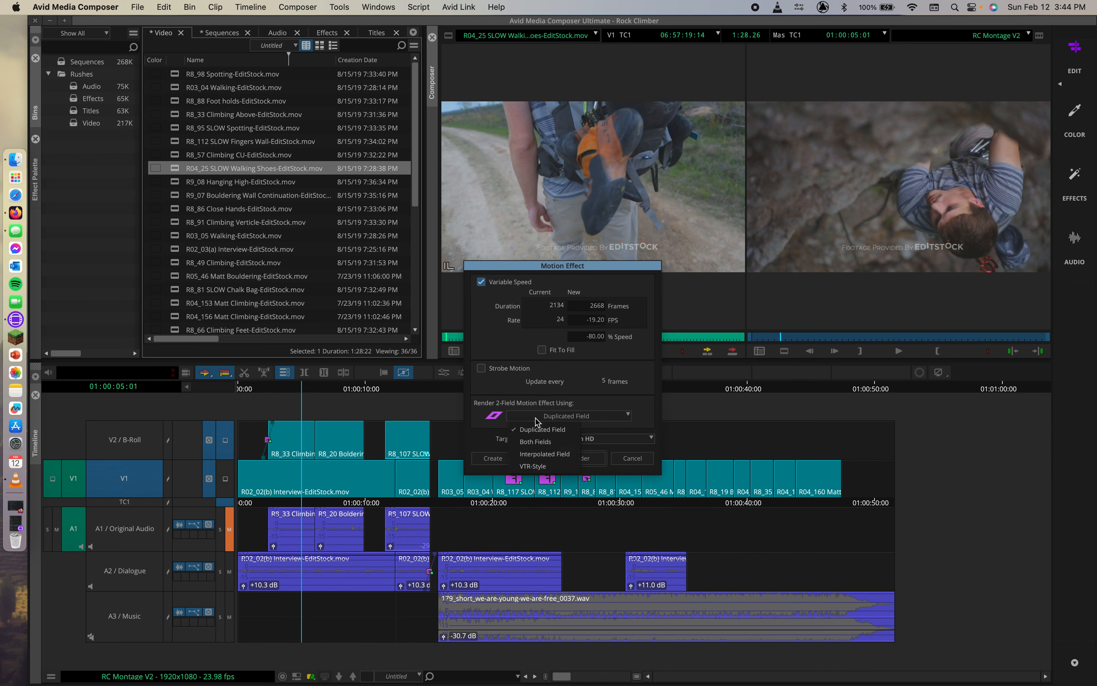
{"action": "left_click", "coordinate": [529, 443]}
{"action": "left_click", "coordinate": [553, 417]}
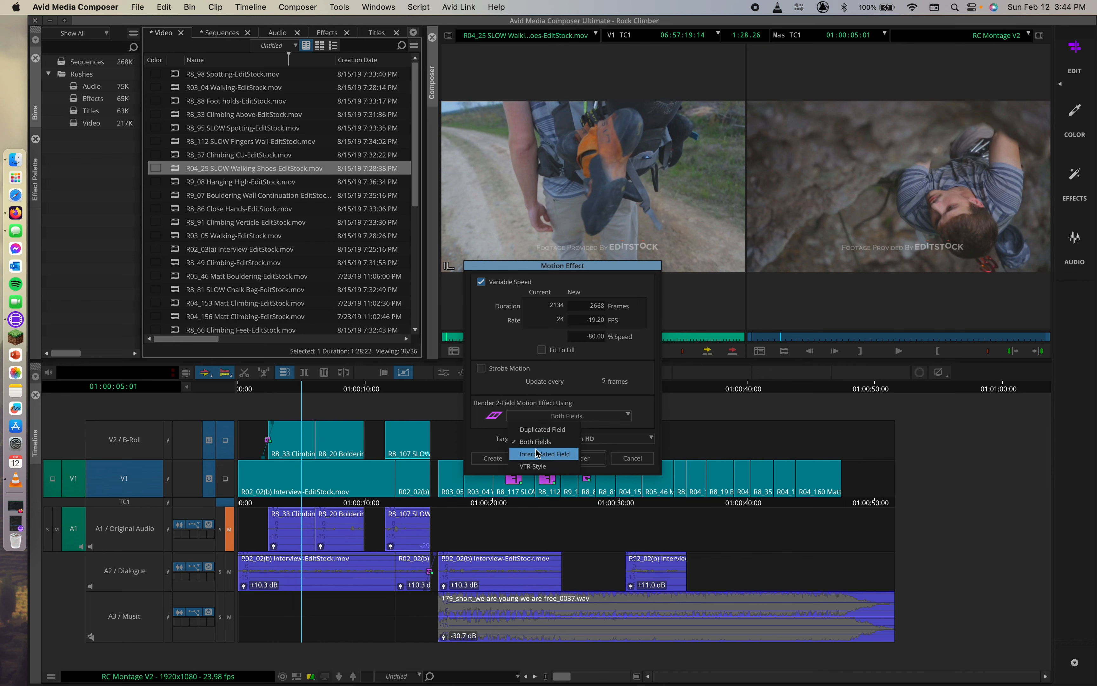
{"action": "left_click", "coordinate": [536, 453]}
{"action": "left_click", "coordinate": [547, 415]}
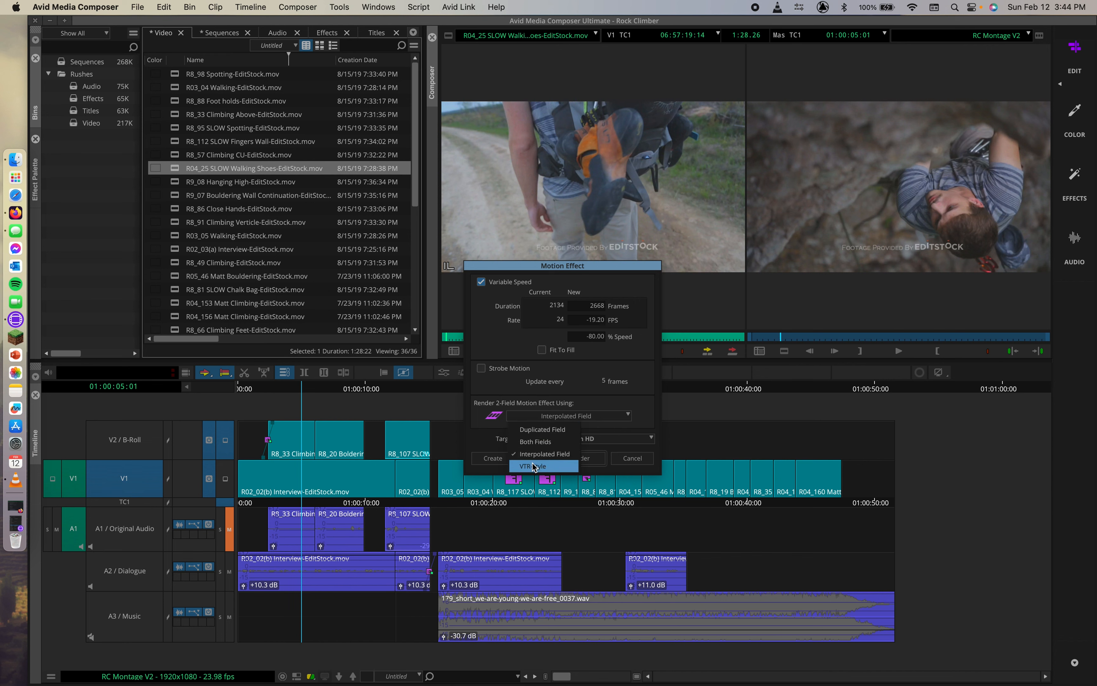
{"action": "left_click", "coordinate": [535, 464]}
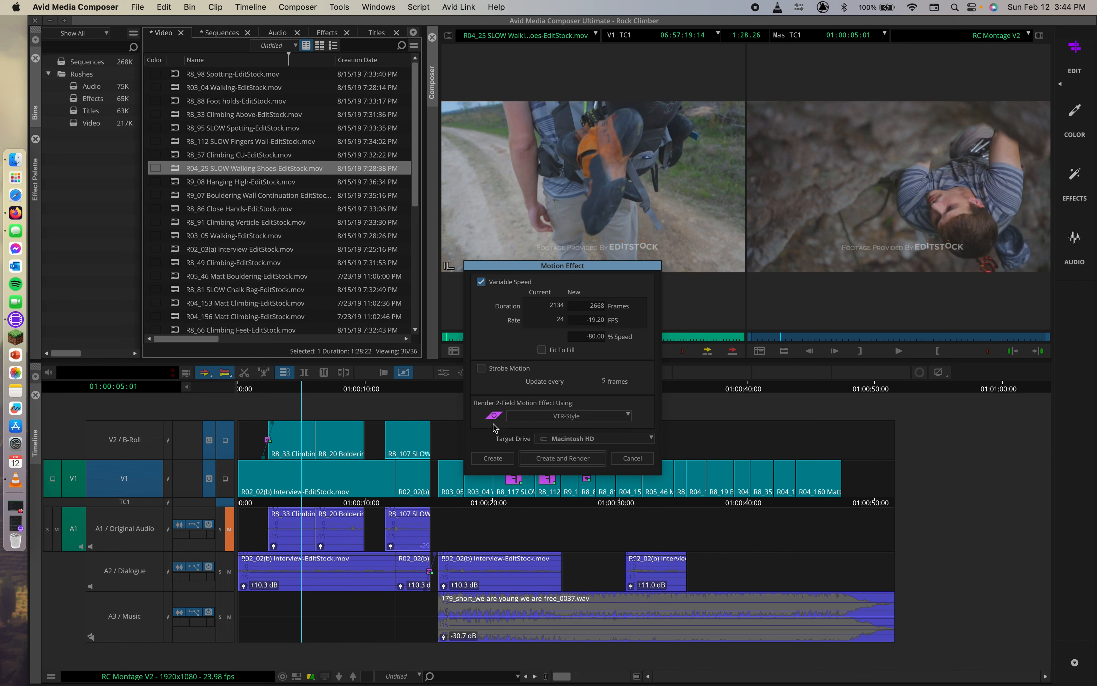
{"action": "left_click", "coordinate": [552, 417]}
{"action": "left_click", "coordinate": [531, 443]}
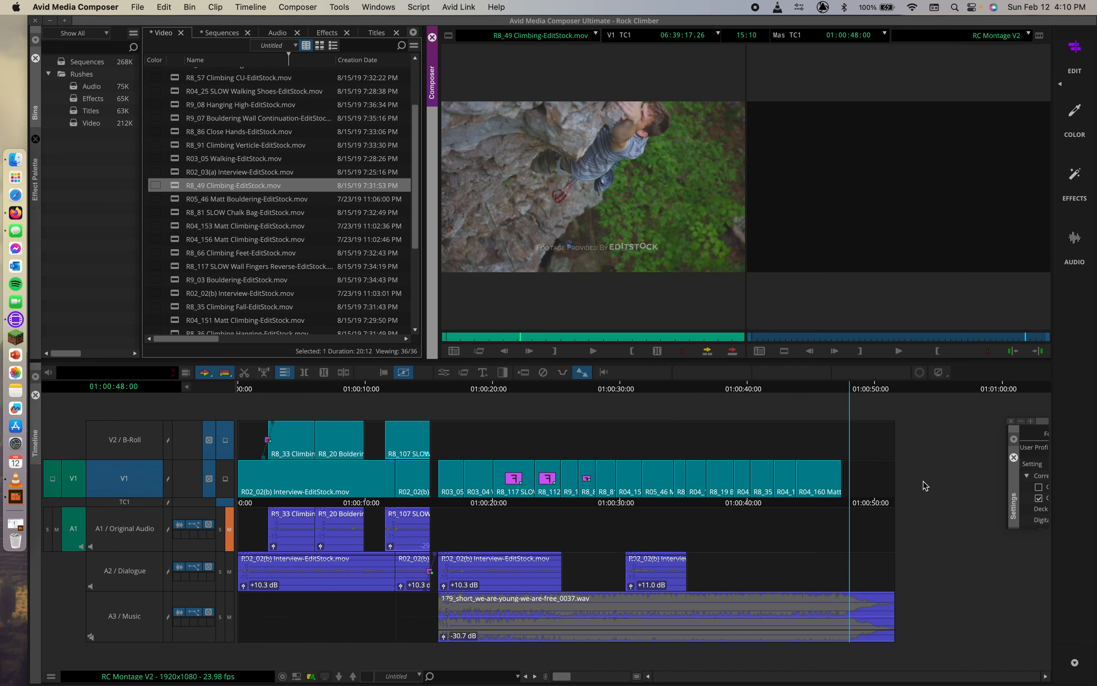
Step: Mark in and out around the empty V1 gap, from the last video clip's end to the sequence end at 01:00:51:14
{"action": "left_click", "coordinate": [849, 390]}
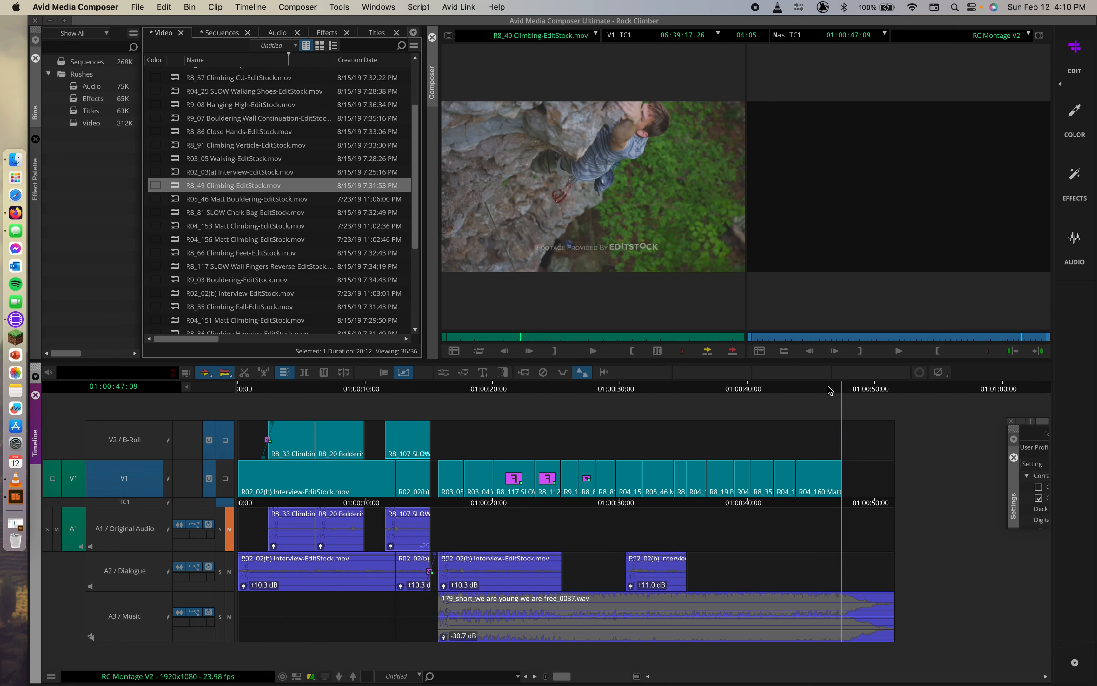
{"action": "left_click", "coordinate": [844, 389], "text": "super"}
{"action": "left_click_drag", "start_coordinate": [863, 388], "coordinate": [824, 389]}
{"action": "key", "text": "o"}
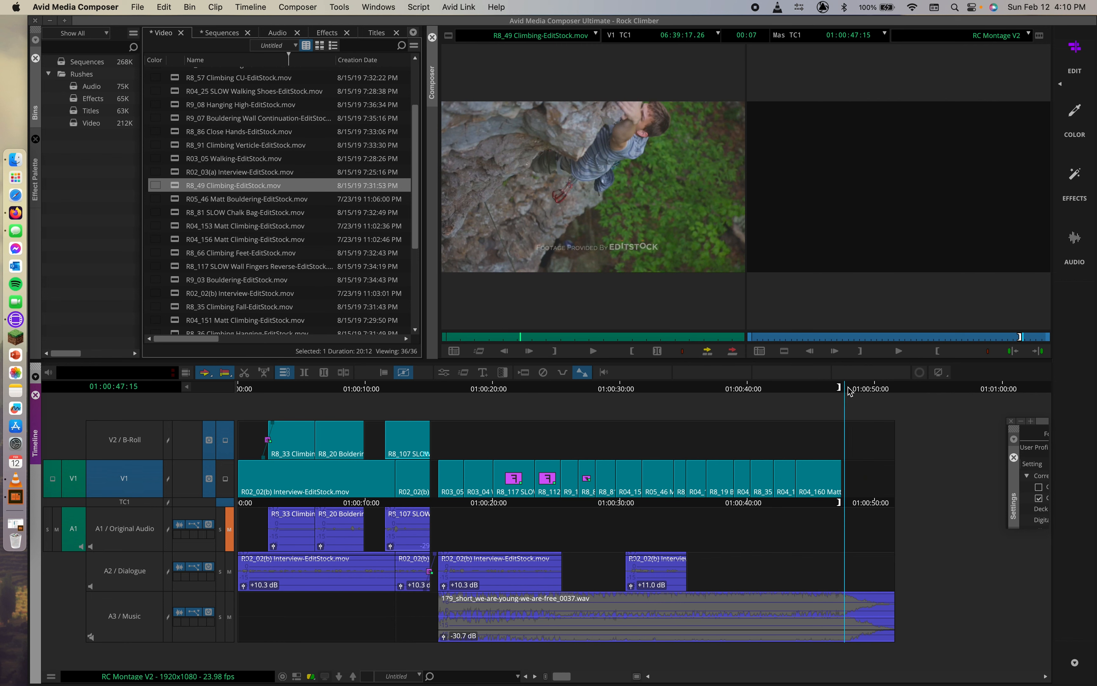
{"action": "left_click", "coordinate": [891, 390]}
{"action": "key", "text": "i"}
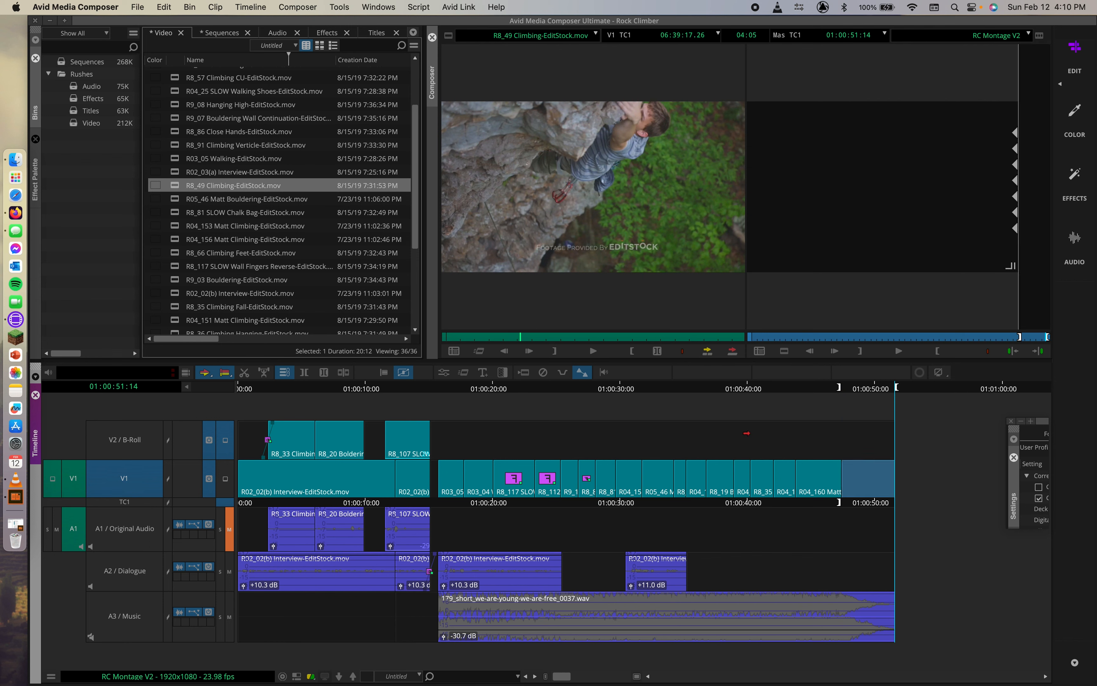
Step: Mark all of R8_49 Climbing-EditStock.mov in the source monitor and create a Fit To Fill motion effect clip in the Video bin
{"action": "double_click", "coordinate": [176, 188]}
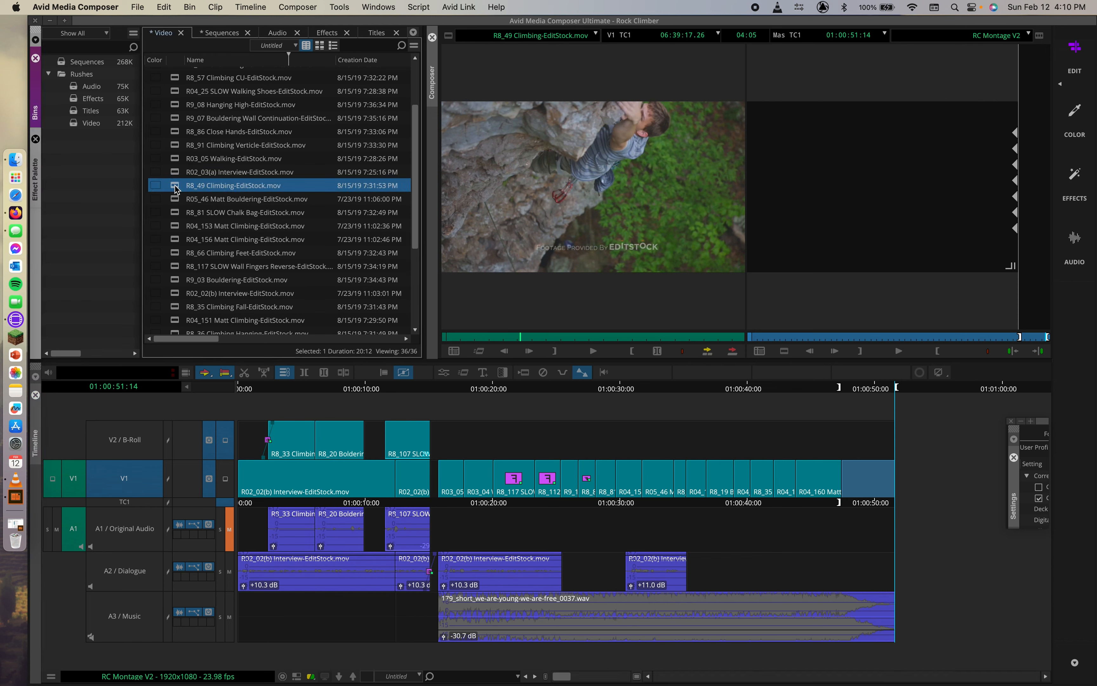
{"action": "left_click_drag", "start_coordinate": [536, 339], "coordinate": [758, 340]}
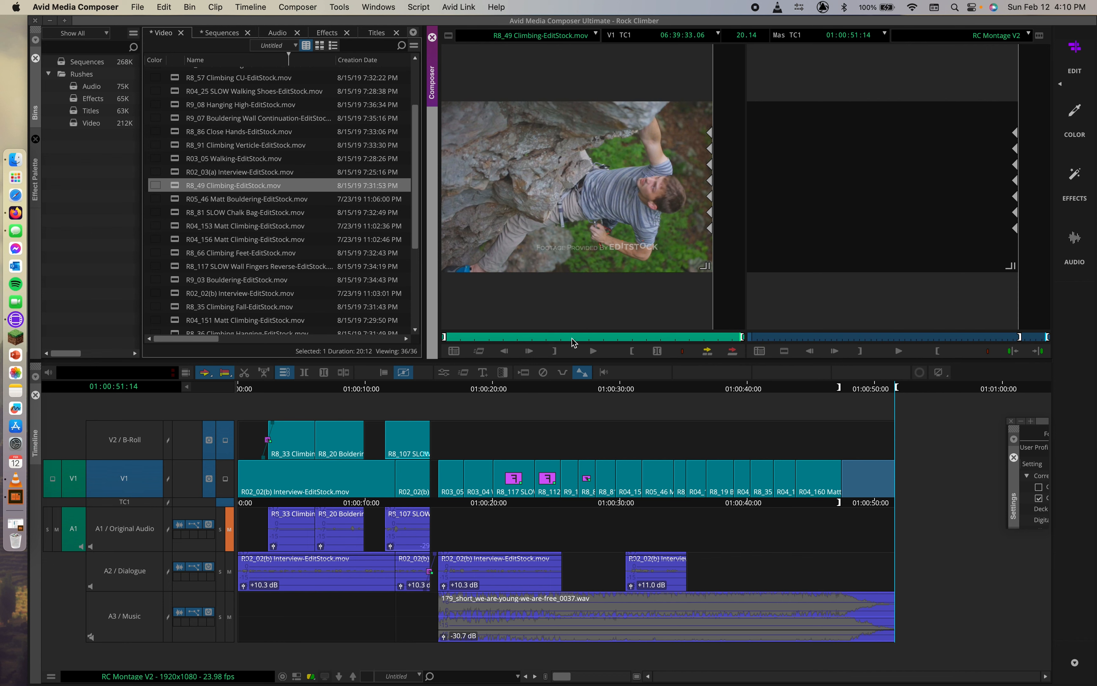
{"action": "left_click", "coordinate": [481, 351]}
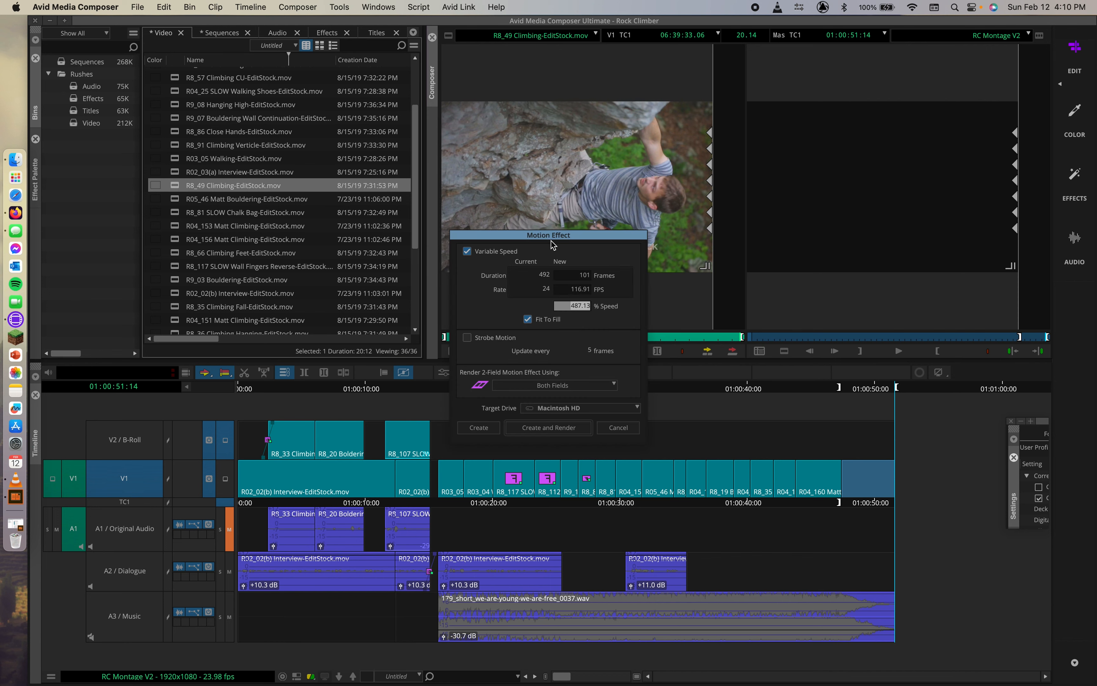
{"action": "left_click", "coordinate": [527, 319]}
{"action": "left_click", "coordinate": [528, 319]}
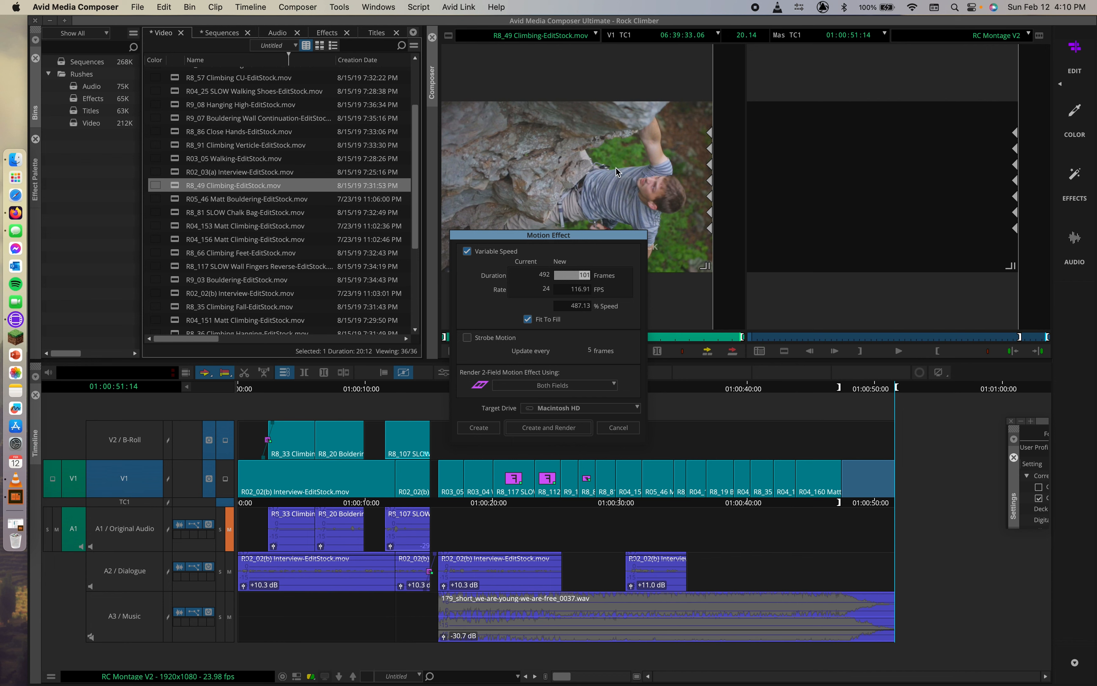
{"action": "left_click", "coordinate": [484, 428]}
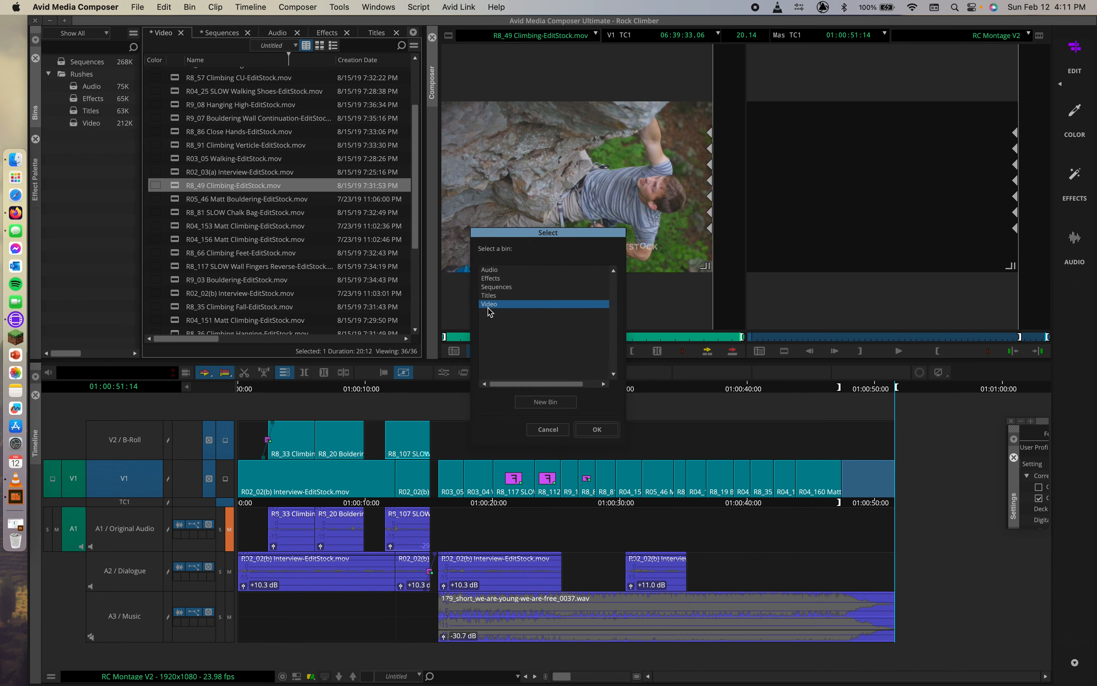
{"action": "left_click", "coordinate": [601, 429]}
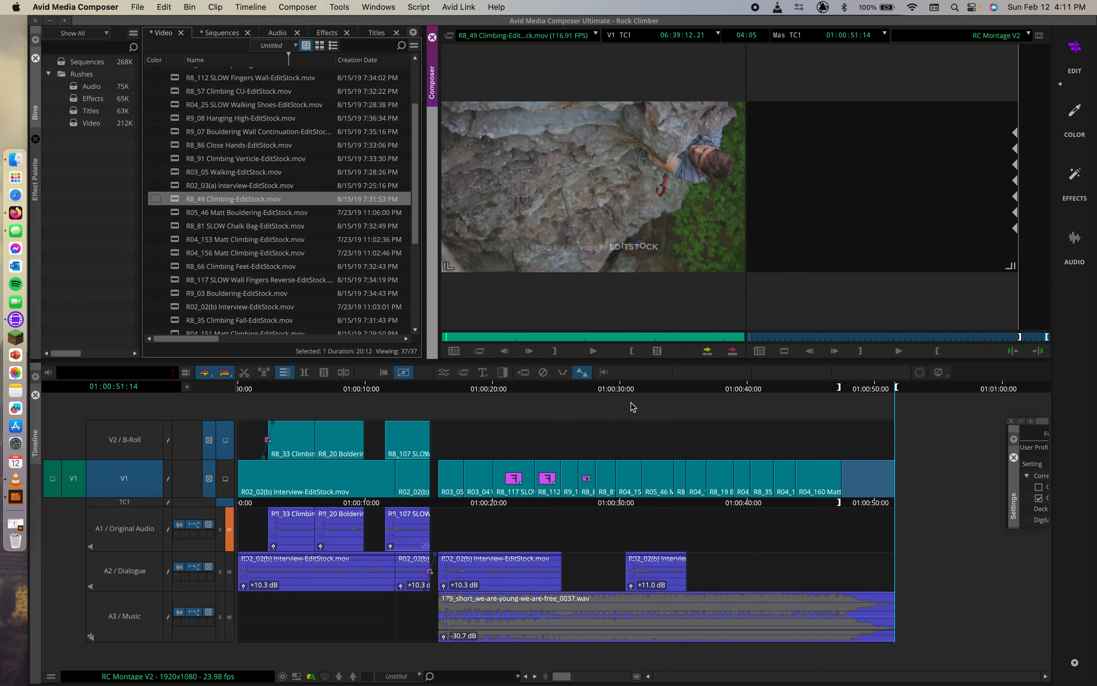
Step: Mark the entire R8_49 Climbing (116.91 FPS) motion effect clip and overwrite it into the marked V1 gap
{"action": "scroll", "coordinate": [274, 158], "scroll_direction": "up", "scroll_amount": 5}
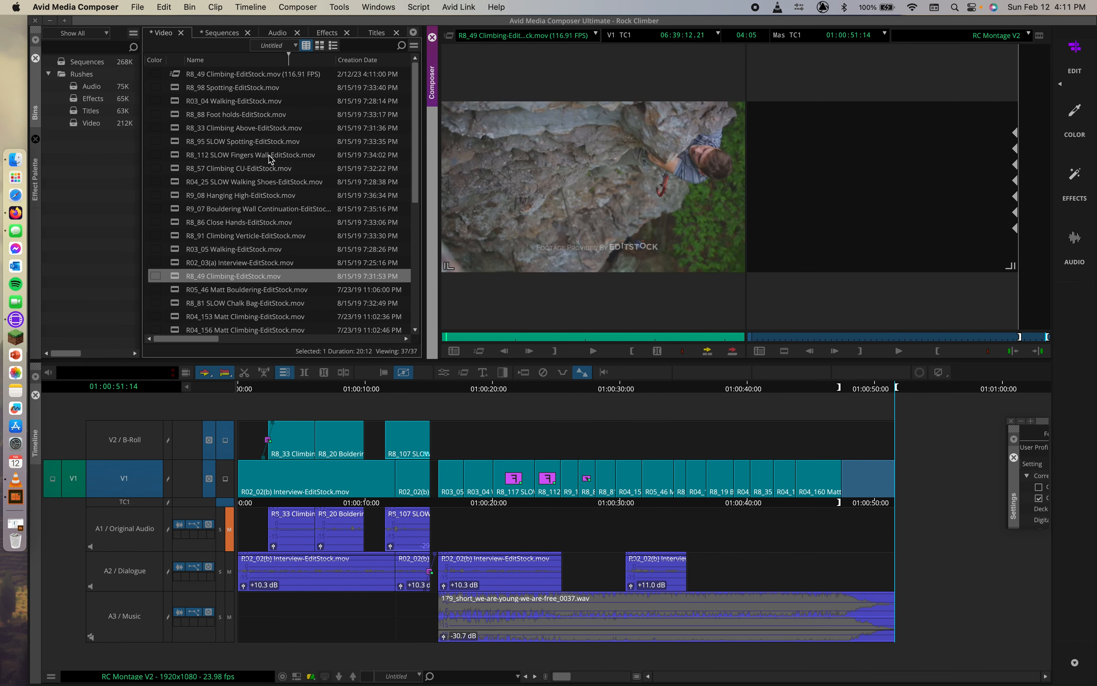
{"action": "left_click", "coordinate": [185, 75]}
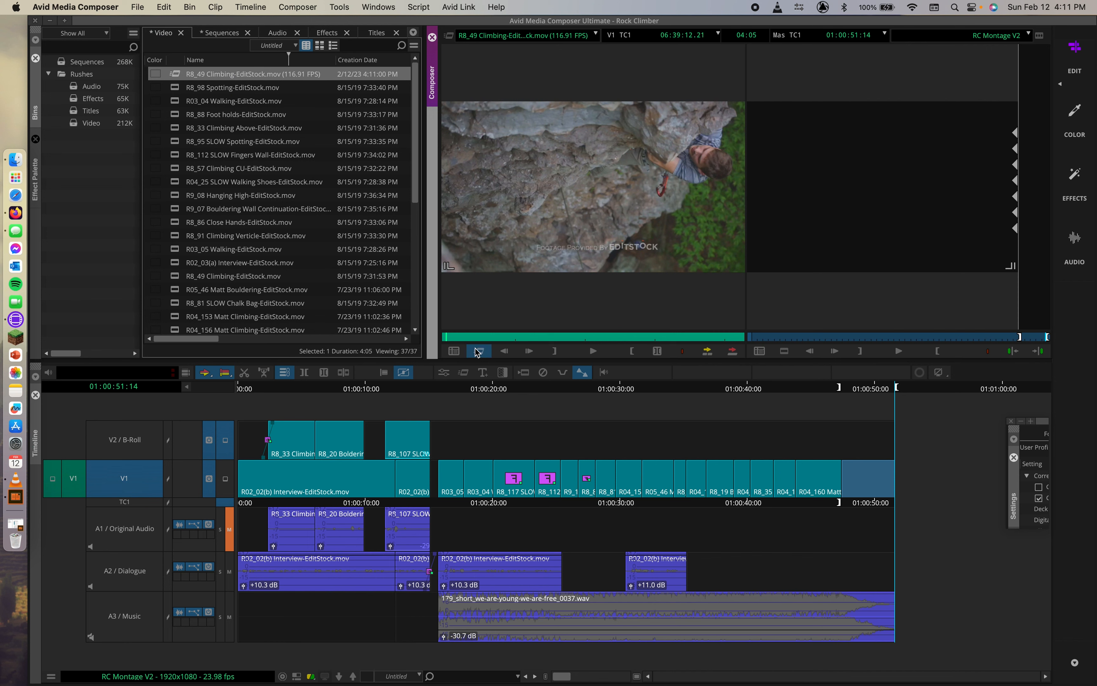
{"action": "left_click_drag", "start_coordinate": [458, 337], "coordinate": [406, 328]}
{"action": "key", "text": "i"}
{"action": "left_click_drag", "start_coordinate": [447, 337], "coordinate": [809, 351]}
{"action": "key", "text": "o"}
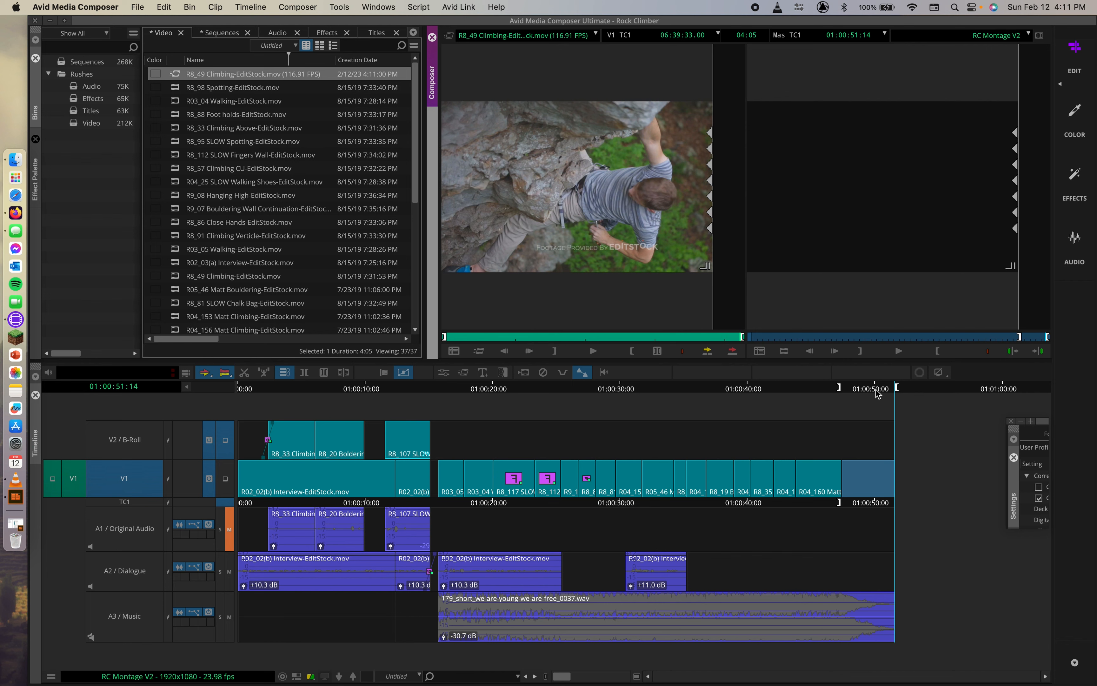
{"action": "key", "text": "b"}
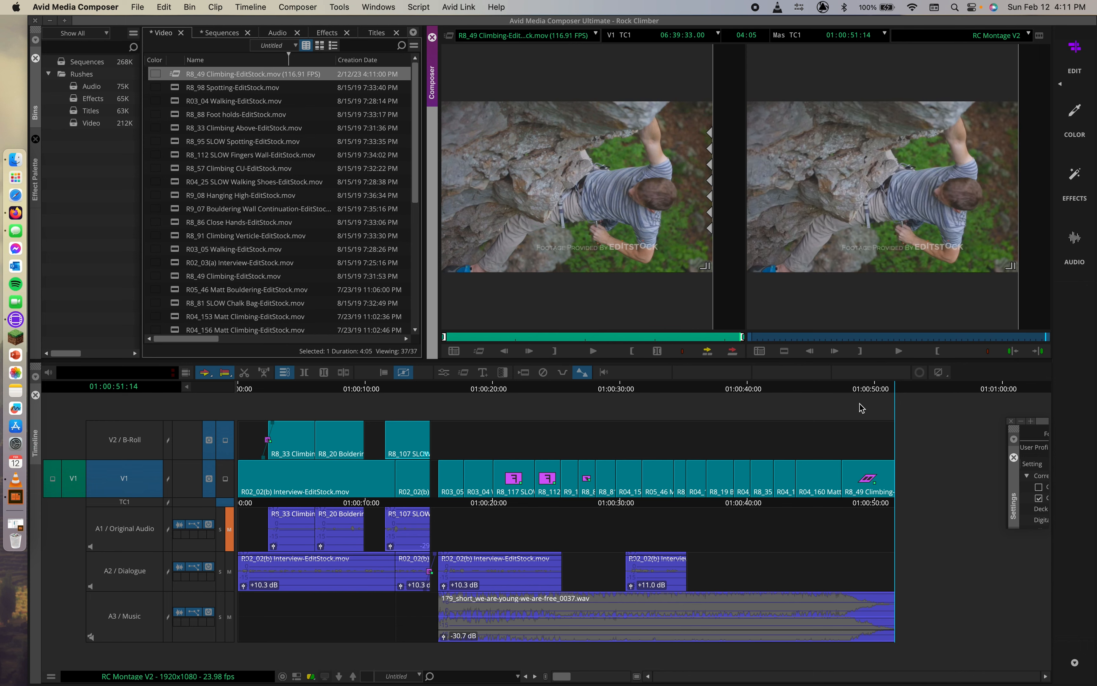
Step: Scrub through the sped-up climbing clip at the end of the sequence and in the source monitor
{"action": "left_click", "coordinate": [844, 384]}
{"action": "left_click_drag", "start_coordinate": [847, 387], "coordinate": [905, 379]}
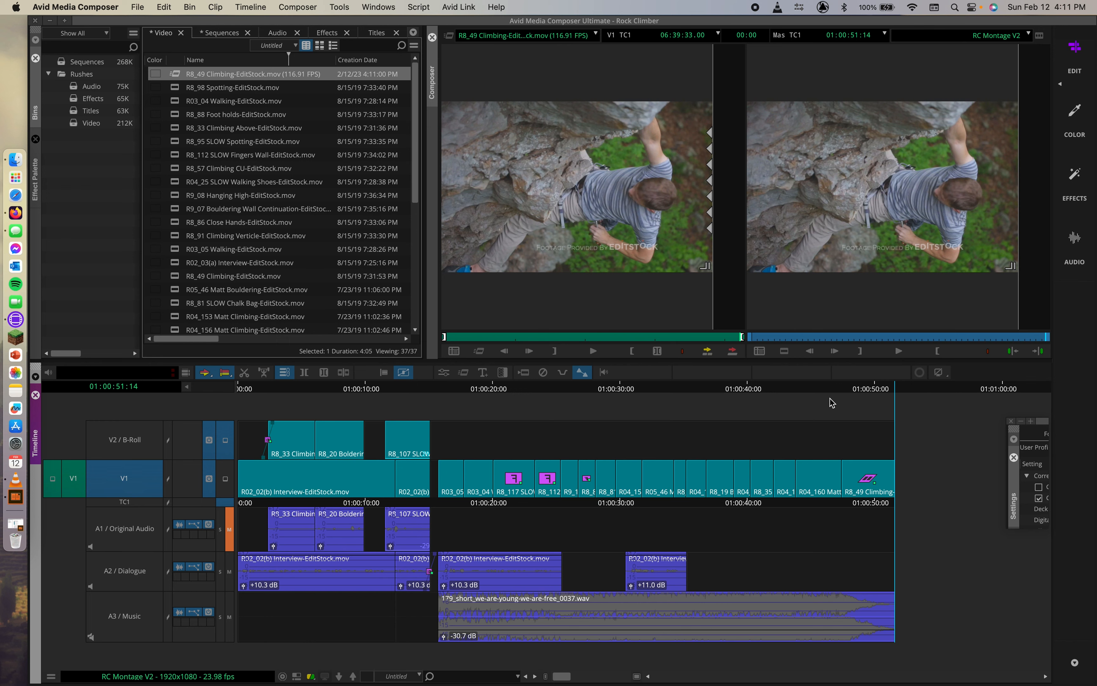
{"action": "left_click_drag", "start_coordinate": [522, 339], "coordinate": [534, 336]}
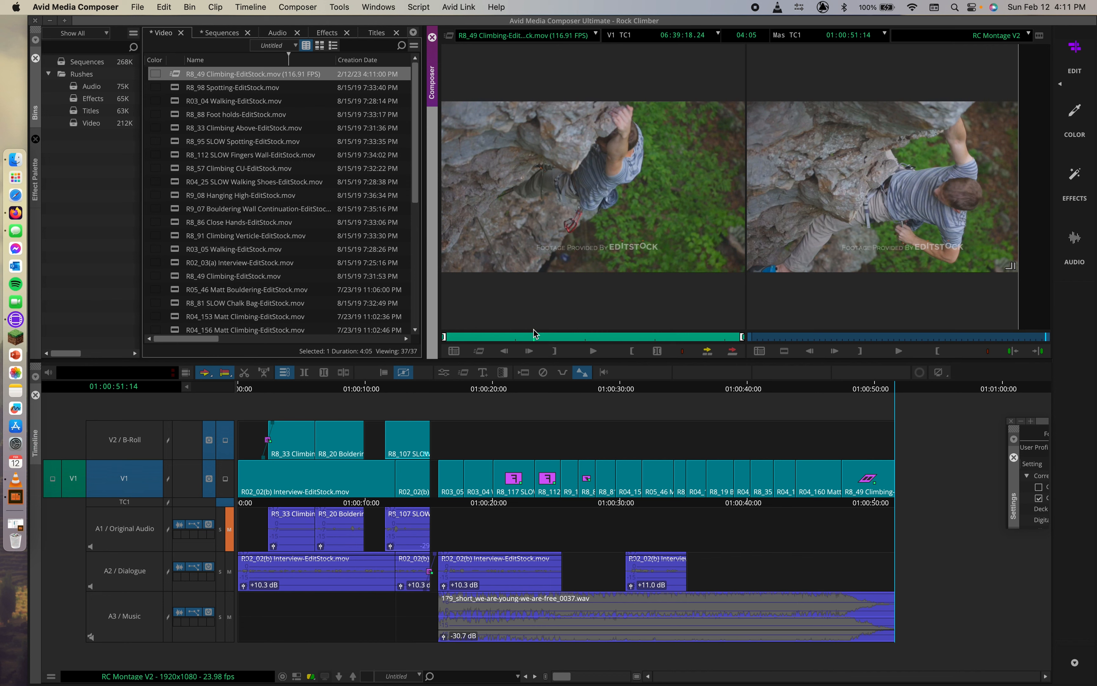
Step: Mark in at 06:39:18.24 and out at 06:39:21.19 on the R8_49 Climbing (116.91 FPS) clip in the source monitor
{"action": "key", "text": "i"}
{"action": "left_click", "coordinate": [574, 337]}
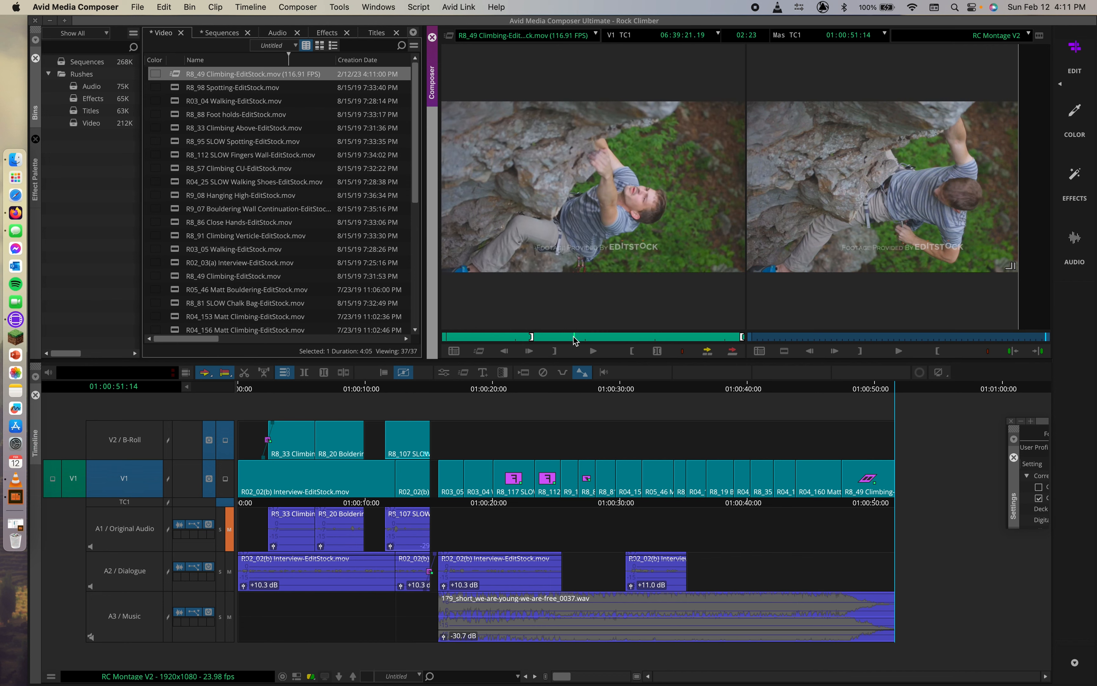
{"action": "key", "text": "o"}
Step: Load R9_08 Hanging High-EditStock.mov into the source monitor and scrub through it and the end of the sequence
{"action": "double_click", "coordinate": [175, 199]}
{"action": "left_click", "coordinate": [503, 337]}
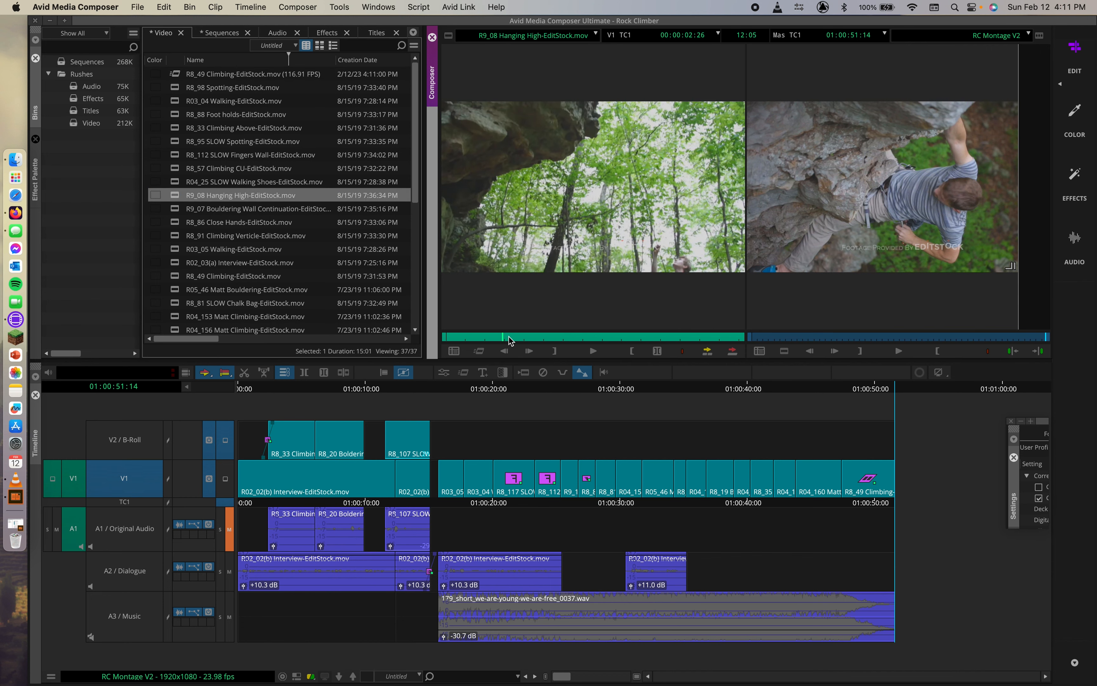
{"action": "left_click", "coordinate": [507, 338]}
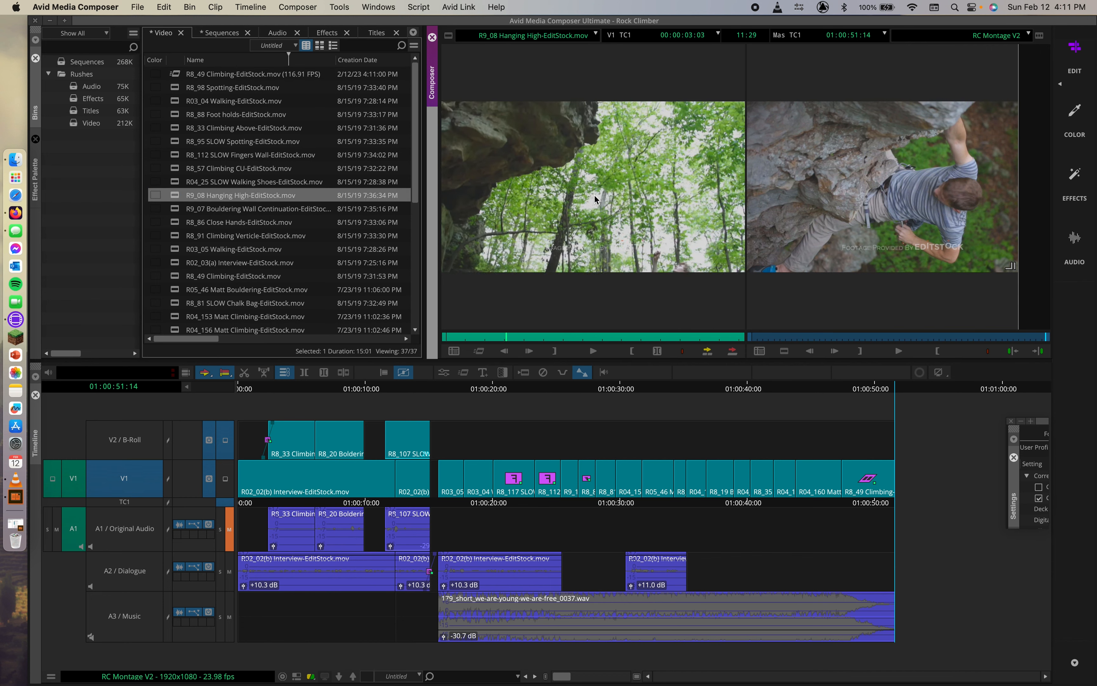
{"action": "left_click_drag", "start_coordinate": [848, 389], "coordinate": [901, 385]}
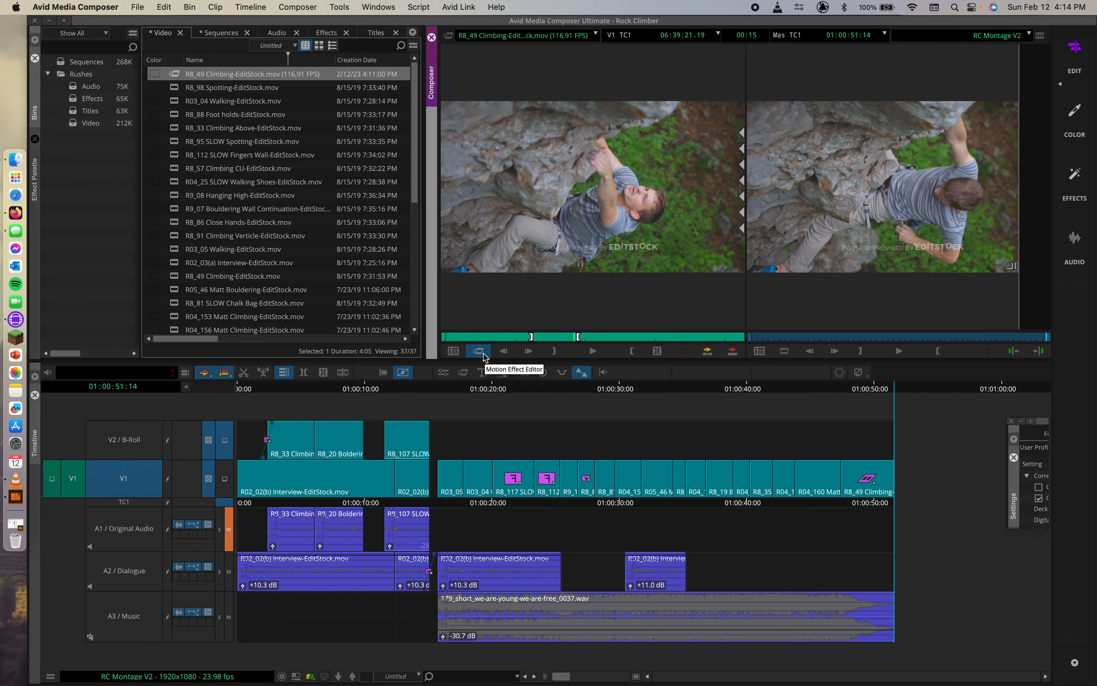
Step: Open the Motion Effect Editor, save the open bins and close the editor
{"action": "left_click", "coordinate": [464, 373]}
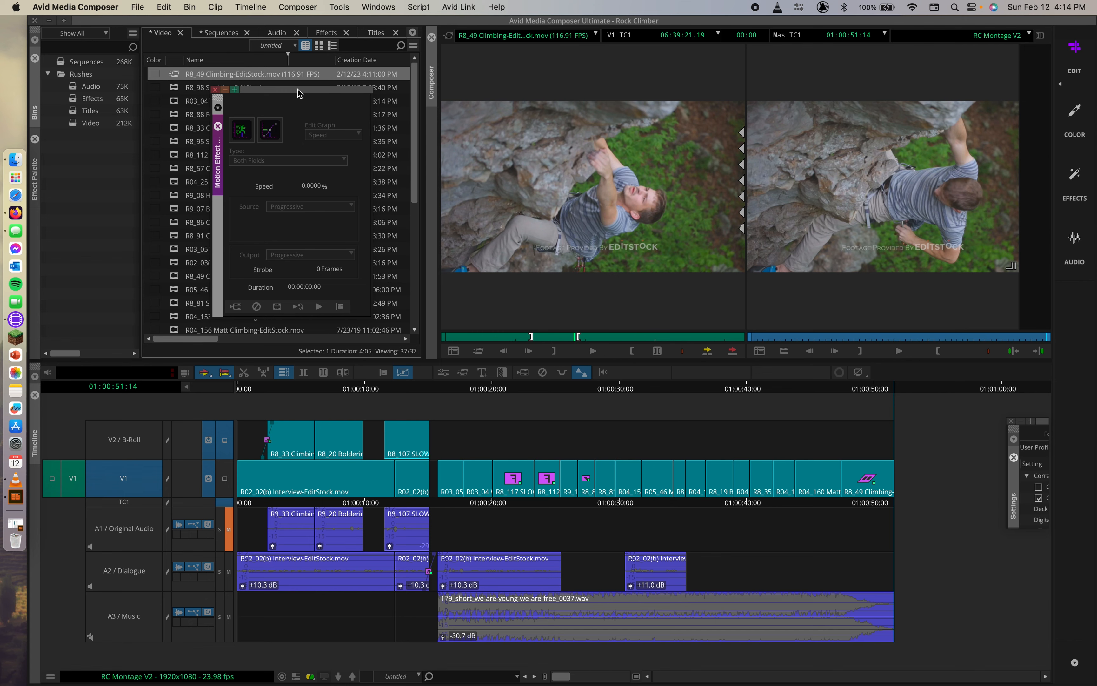
{"action": "left_click_drag", "start_coordinate": [298, 89], "coordinate": [506, 203]}
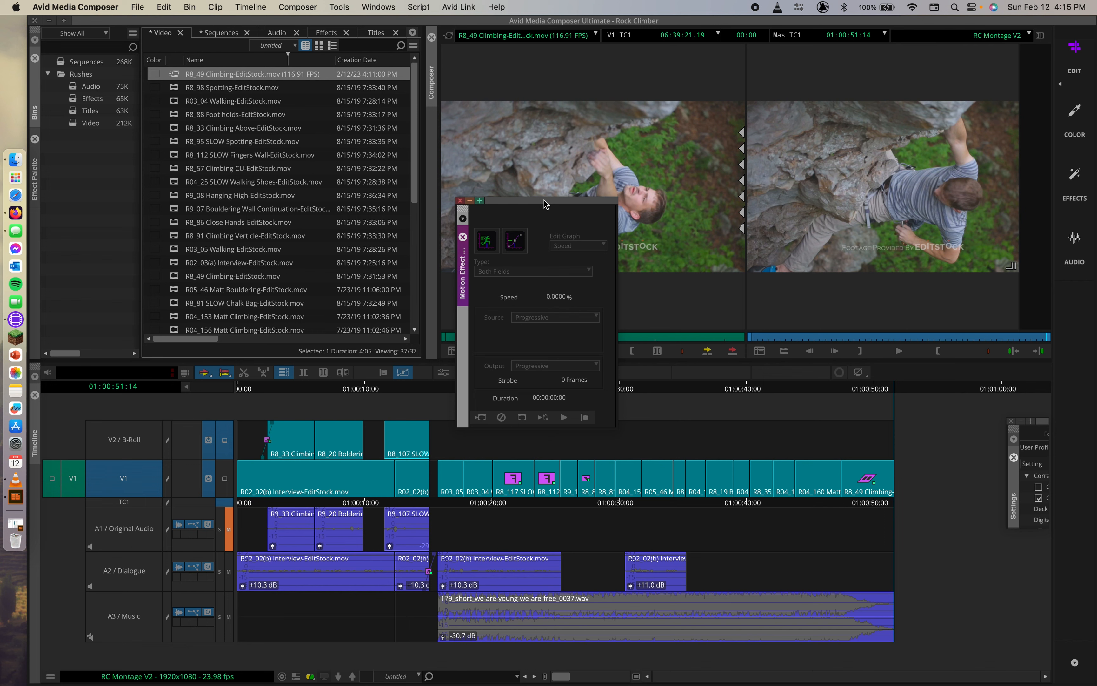
{"action": "key", "text": "super+s"}
{"action": "left_click", "coordinate": [458, 200]}
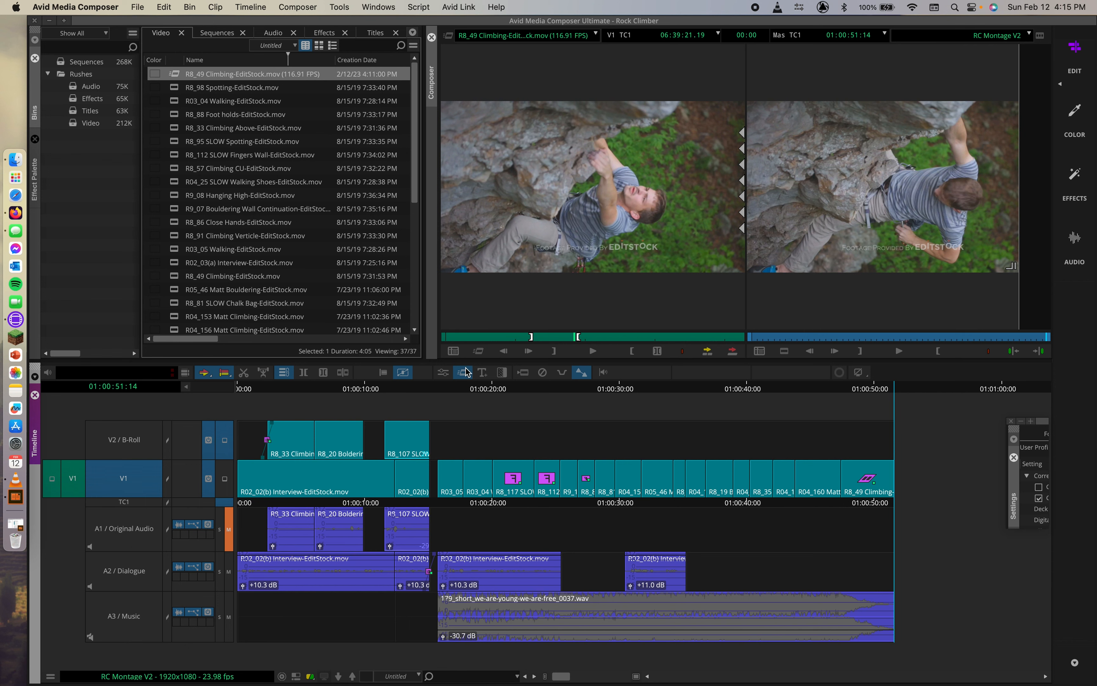
Step: Reopen the Motion Effect Editor from the timeline to examine its speed, source and output controls, and close it
{"action": "left_click", "coordinate": [481, 352]}
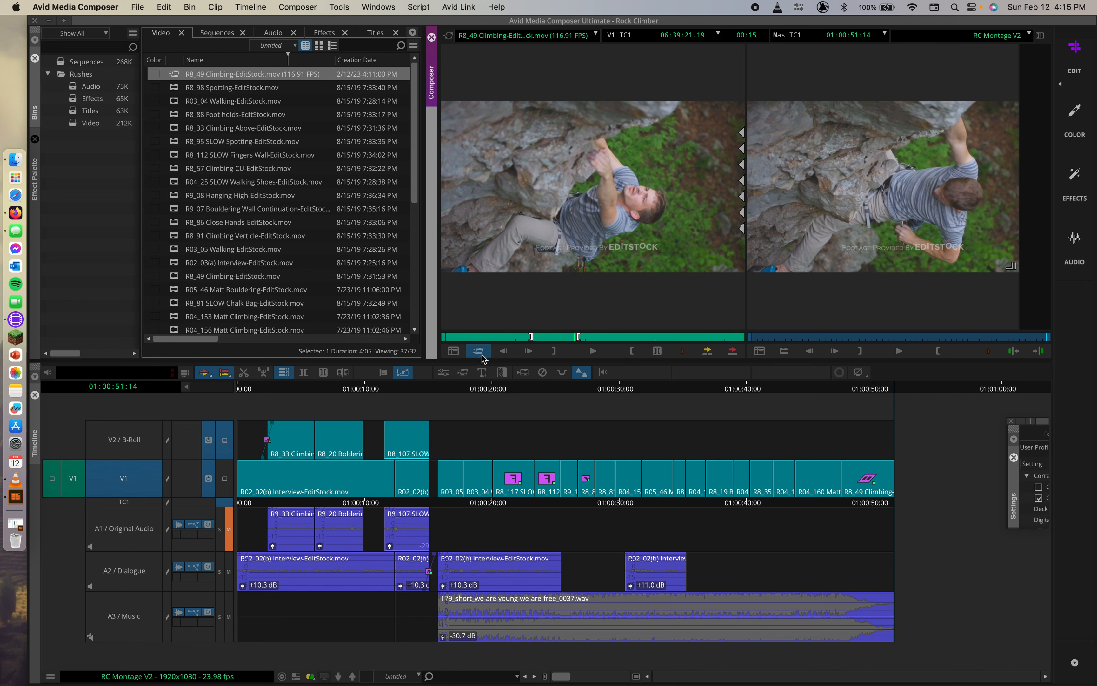
{"action": "left_click", "coordinate": [469, 373]}
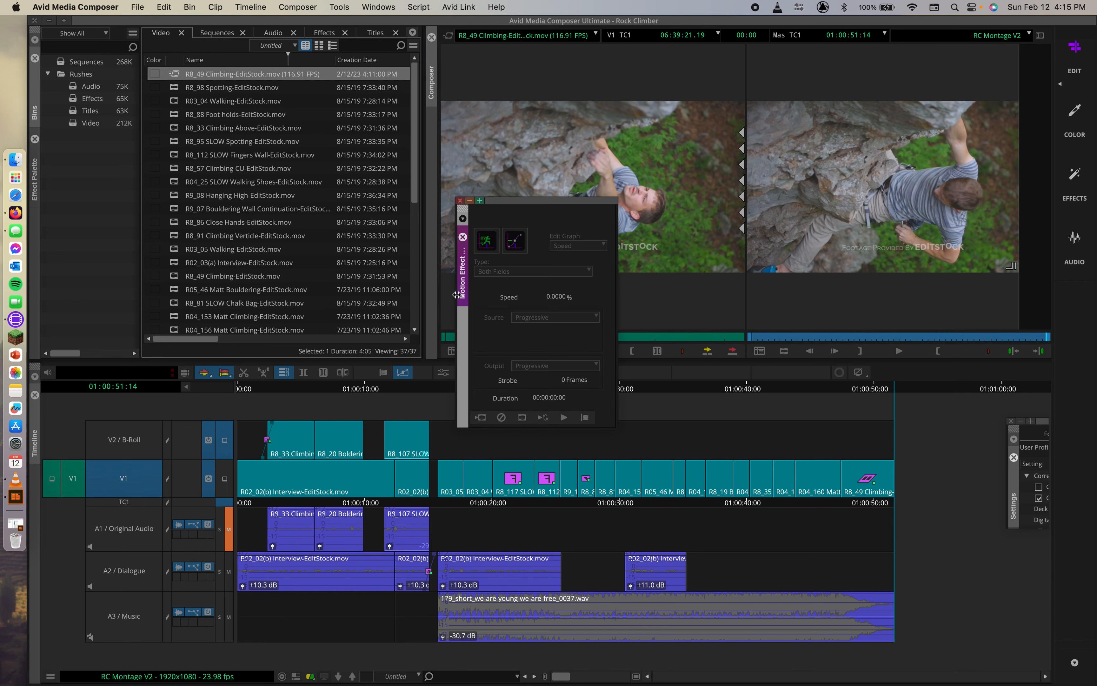
{"action": "left_click_drag", "start_coordinate": [509, 201], "coordinate": [468, 210]}
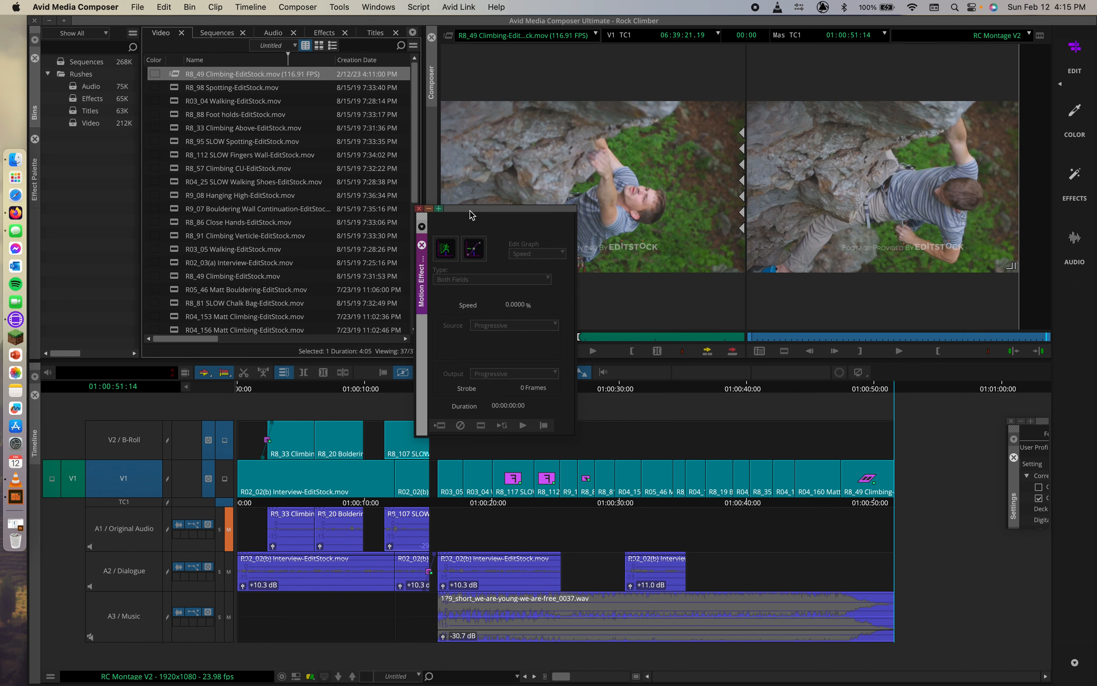
{"action": "left_click_drag", "start_coordinate": [520, 213], "coordinate": [544, 242]}
{"action": "left_click", "coordinate": [449, 235]}
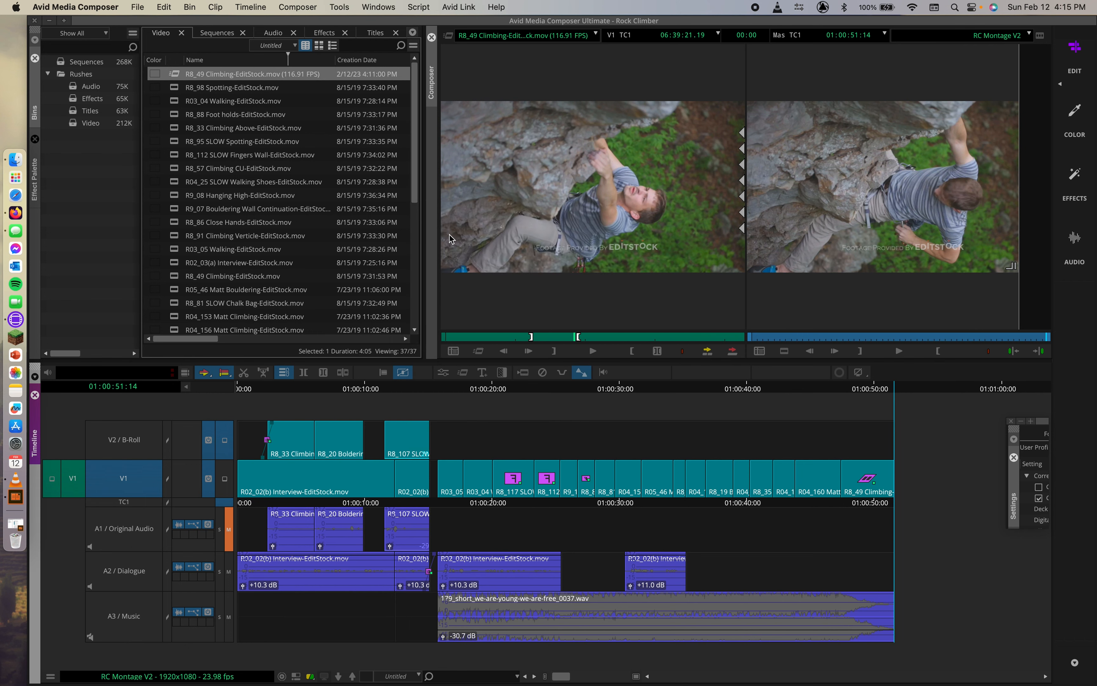
Step: Place the playhead at 01:00:48:21 over the sped-up R8_49 Climbing clip at the end of the sequence
{"action": "mouse_move", "coordinate": [859, 391]}
{"action": "left_mouse_down"}
{"action": "mouse_move", "coordinate": [846, 396]}
{"action": "mouse_move", "coordinate": [867, 397]}
{"action": "mouse_move", "coordinate": [843, 397]}
{"action": "mouse_move", "coordinate": [876, 403]}
{"action": "left_mouse_up"}
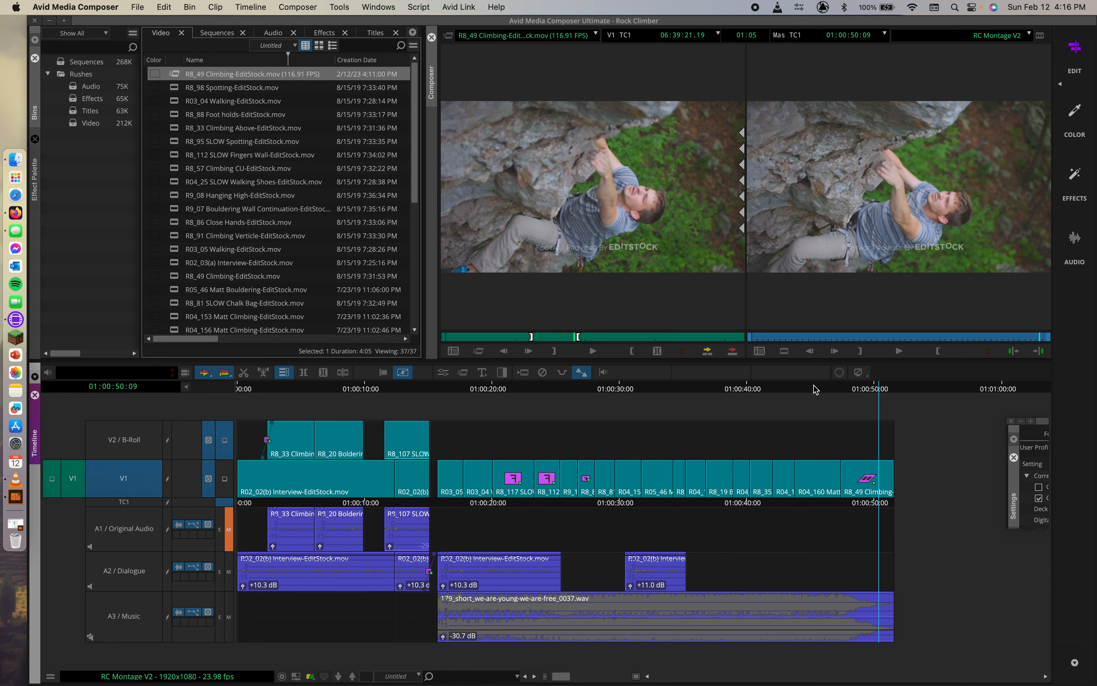
{"action": "left_click_drag", "start_coordinate": [814, 391], "coordinate": [860, 414]}
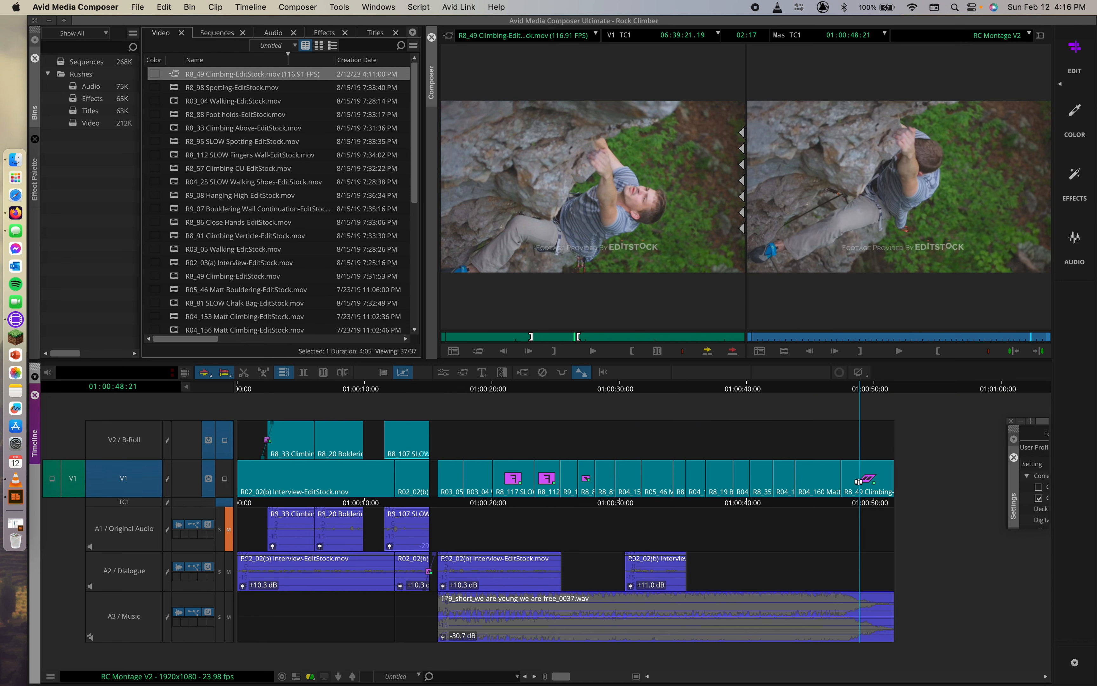